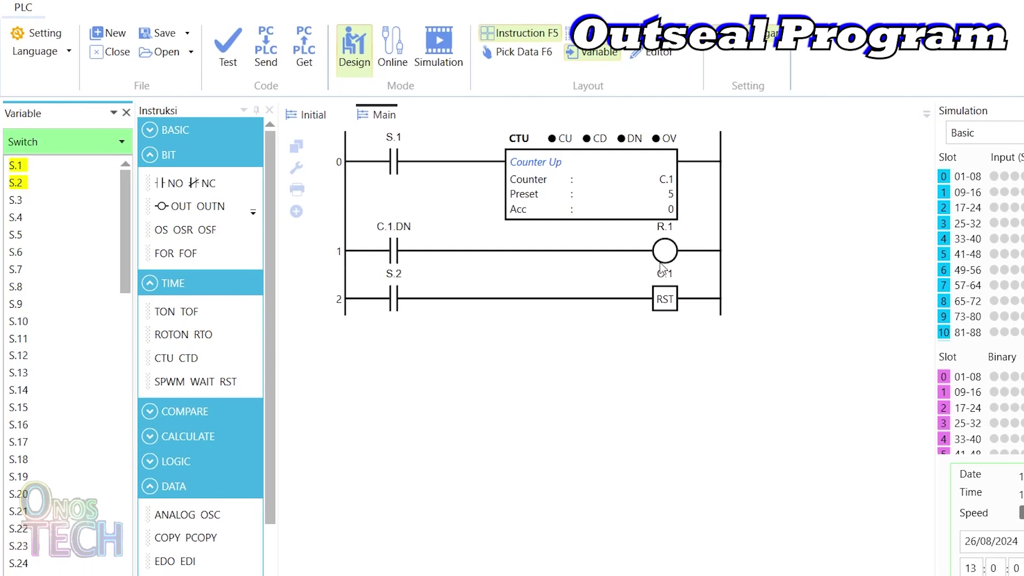
Change the CTU counter's preset from 5 to I.1
double_click(666, 202)
double_click(666, 194)
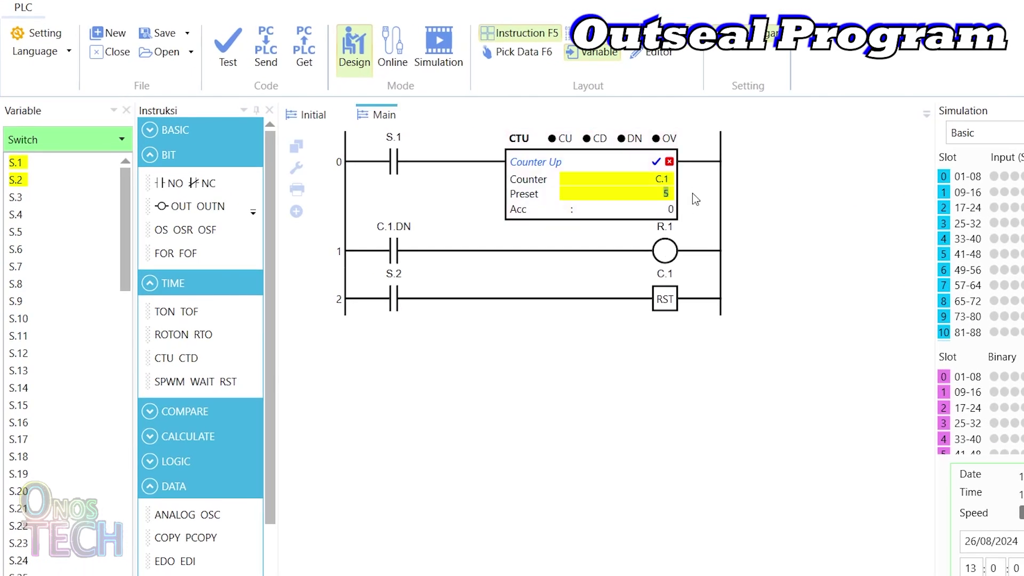
type("I.1")
left_click(656, 161)
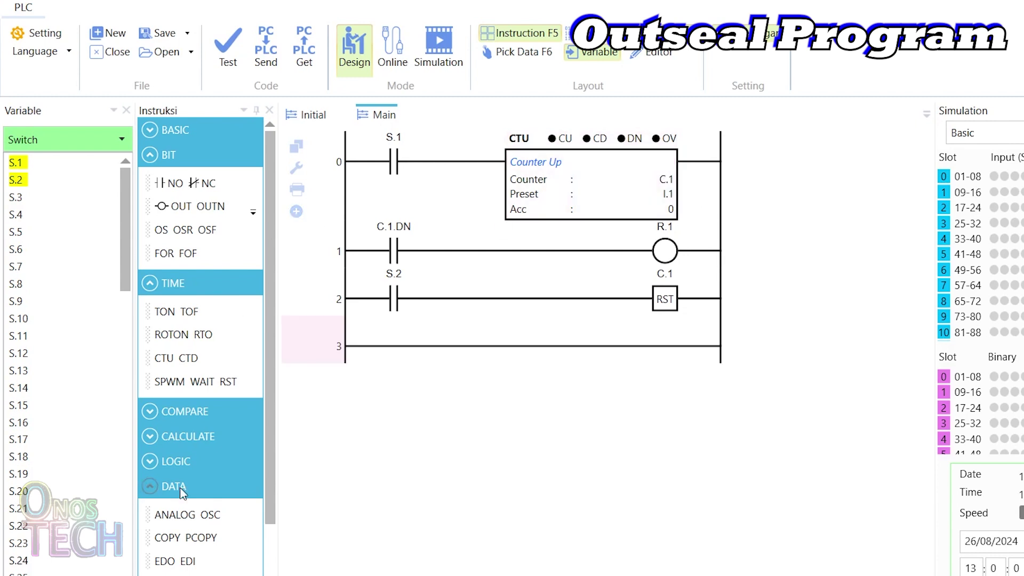
Add a COPY block on rung 3 copying C.1.ACC into I.2
left_click_drag(168, 537, 367, 353)
left_click(656, 363)
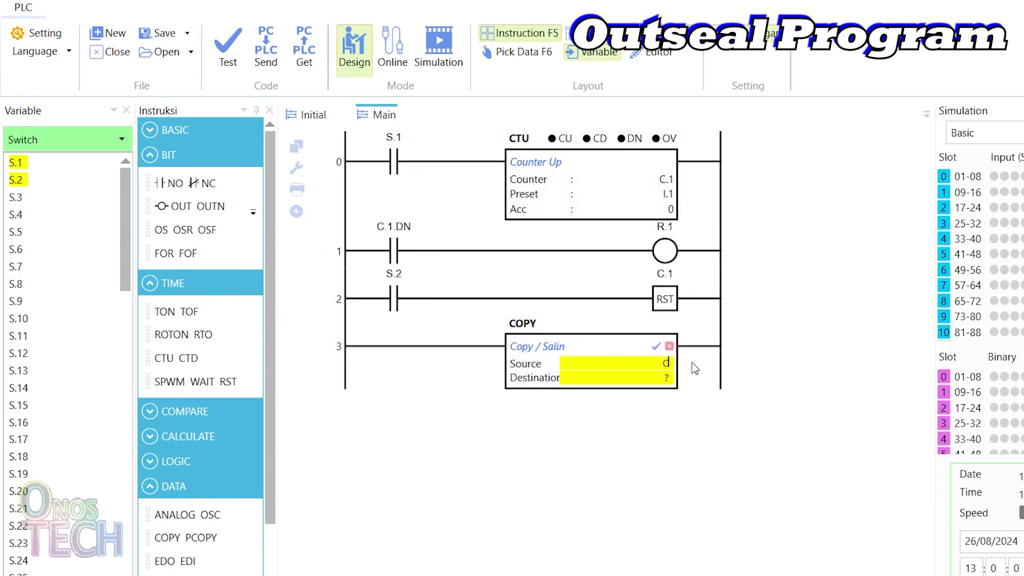
type("C.1.ACC")
type("I.2")
left_click(656, 347)
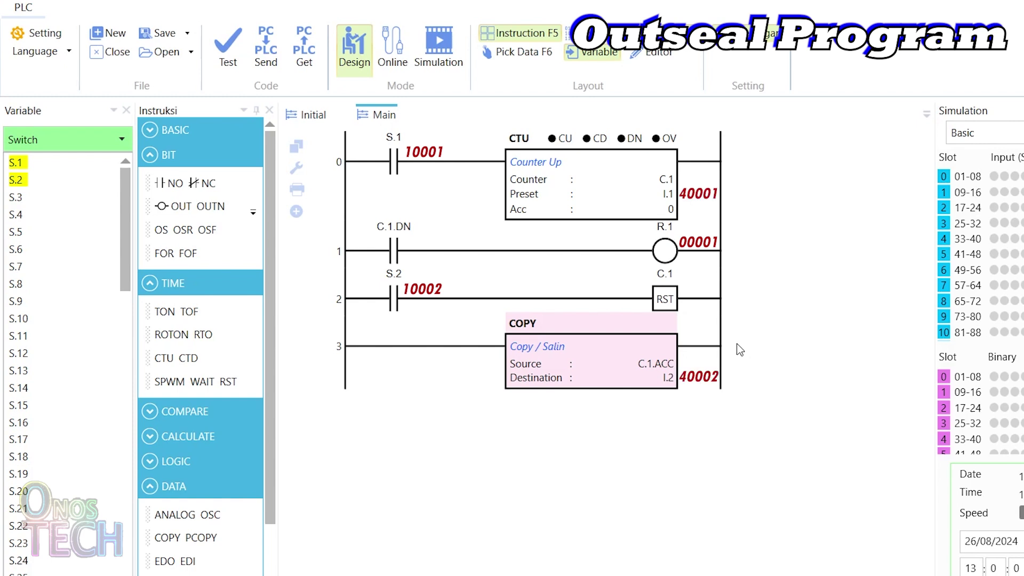
In Settings, choose port COM4 and baud rate 115200, then return to the ladder
left_click(56, 37)
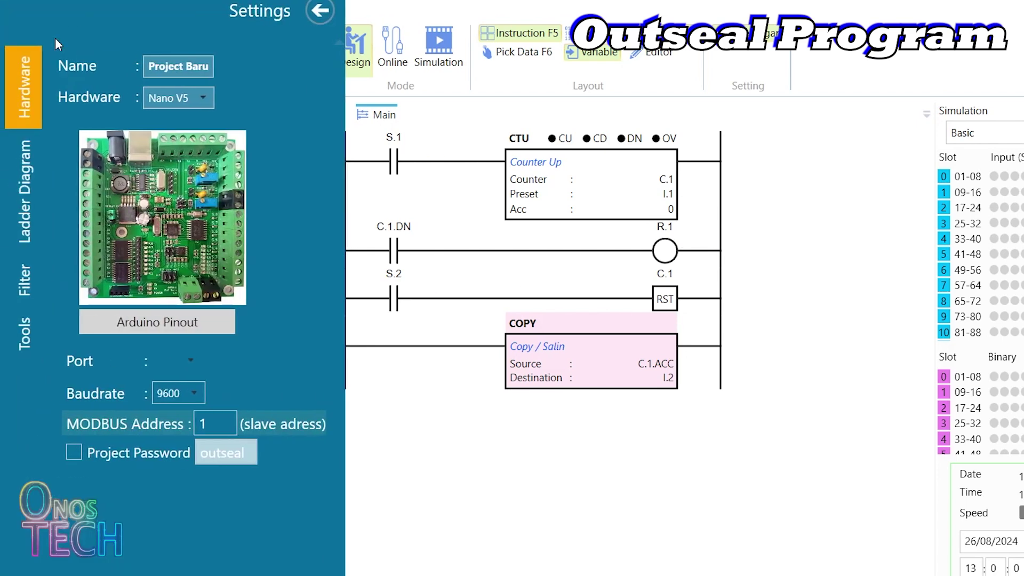
left_click(190, 363)
left_click(184, 380)
left_click(194, 394)
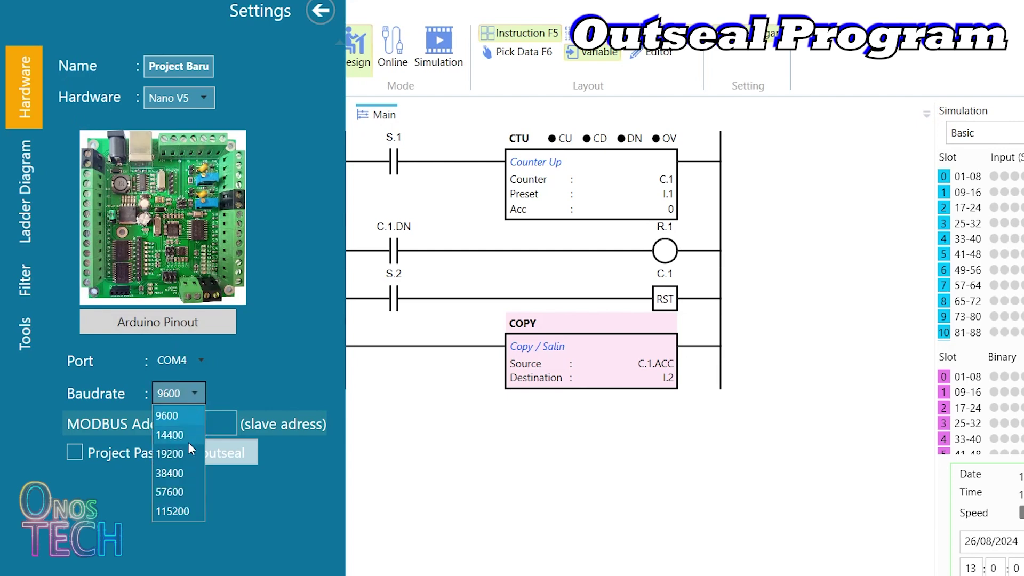
left_click(175, 510)
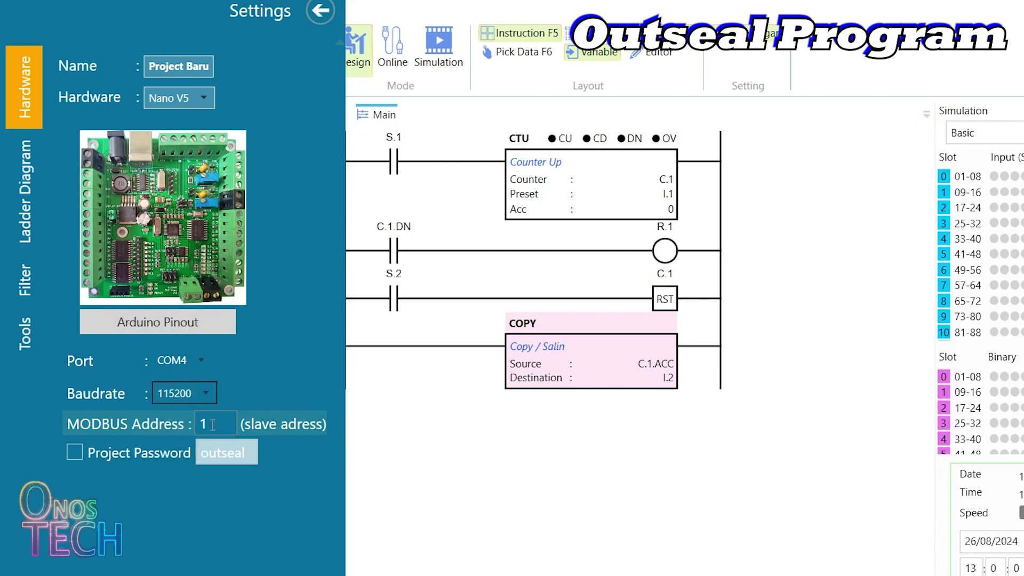
left_click(320, 11)
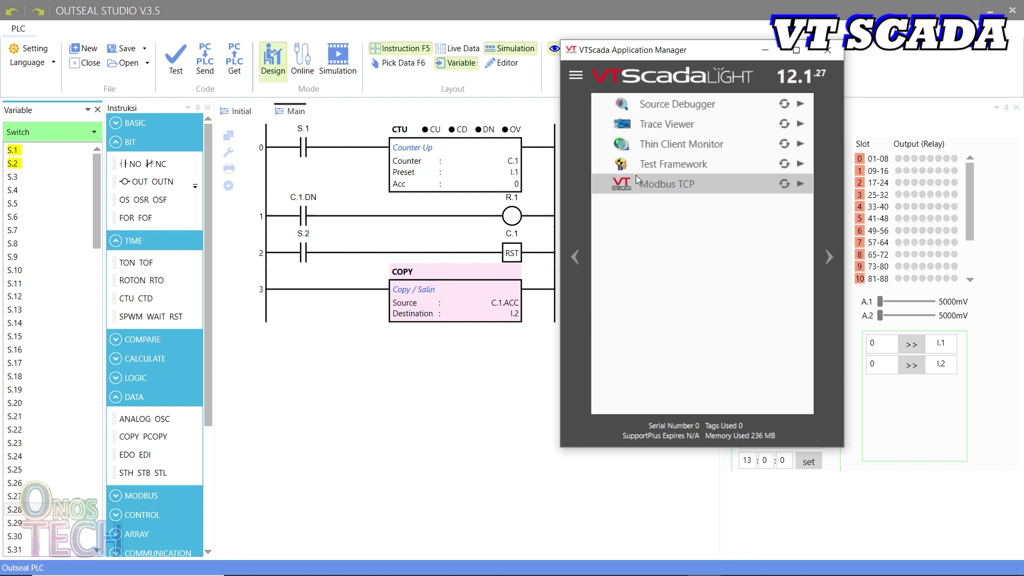
Add a new application named 'Arduino Nano PLC' through the Application Manager wizard
left_click(576, 75)
left_click(606, 94)
type("Arduino Nano PLC")
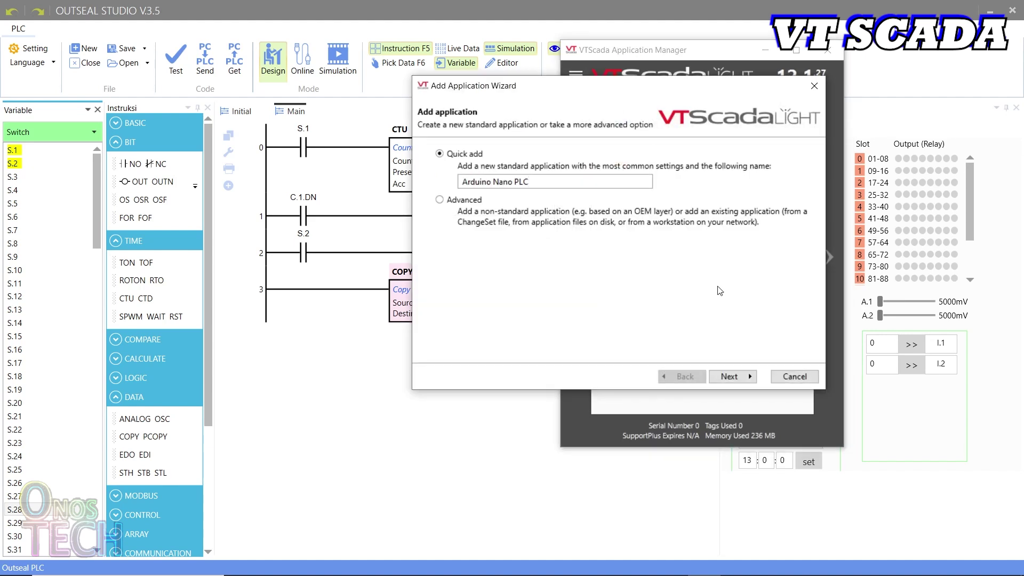
left_click(729, 377)
left_click(733, 377)
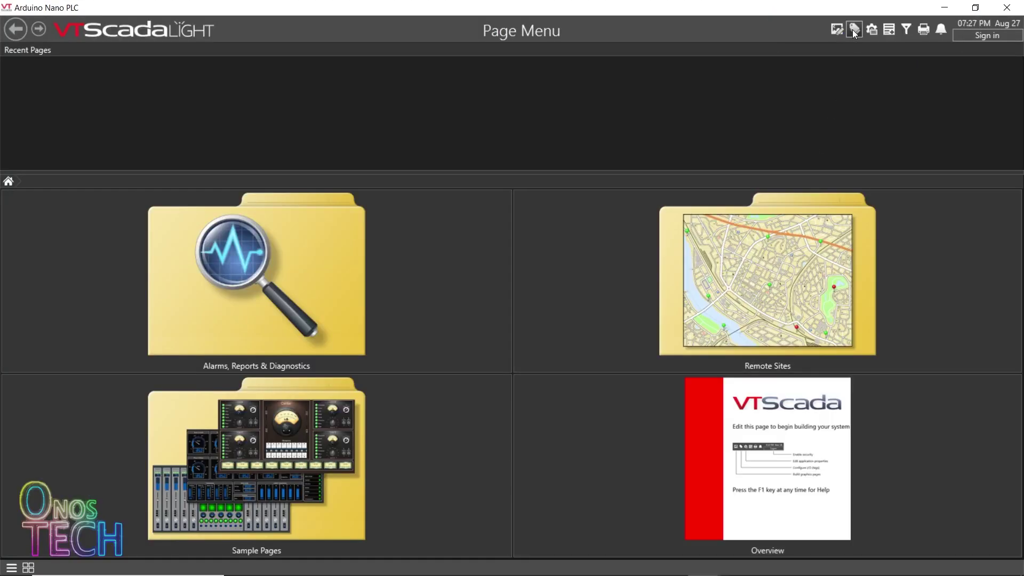
Create a COM3 Serial Port tag with its baud rate changed from 9600 to 115200
left_click(854, 30)
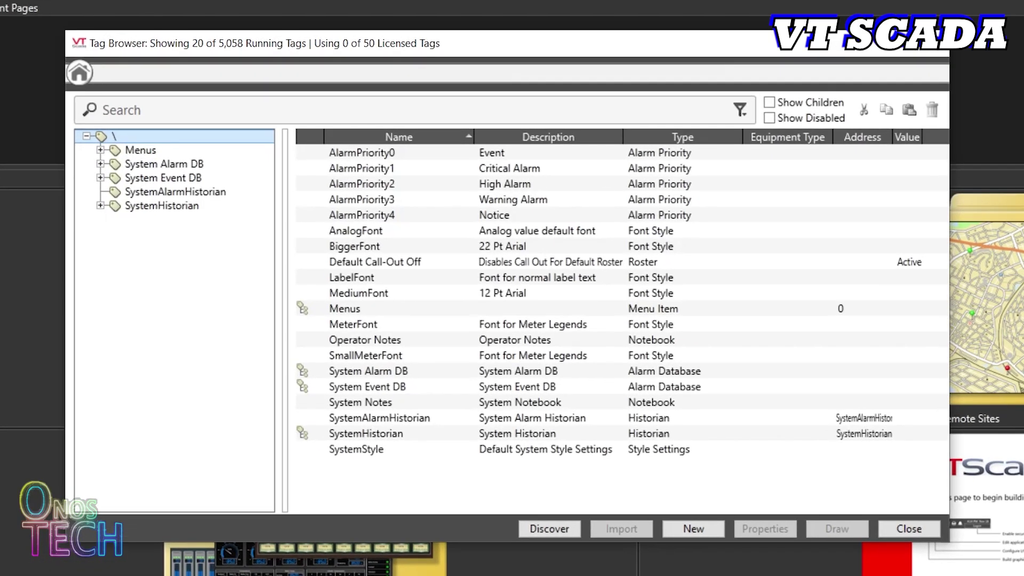
left_click(673, 523)
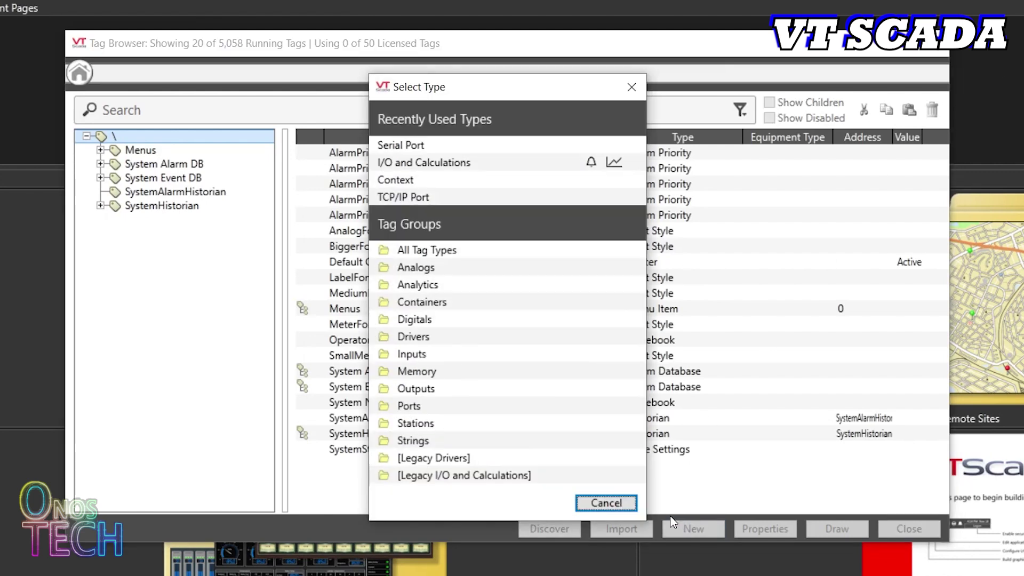
left_click(447, 406)
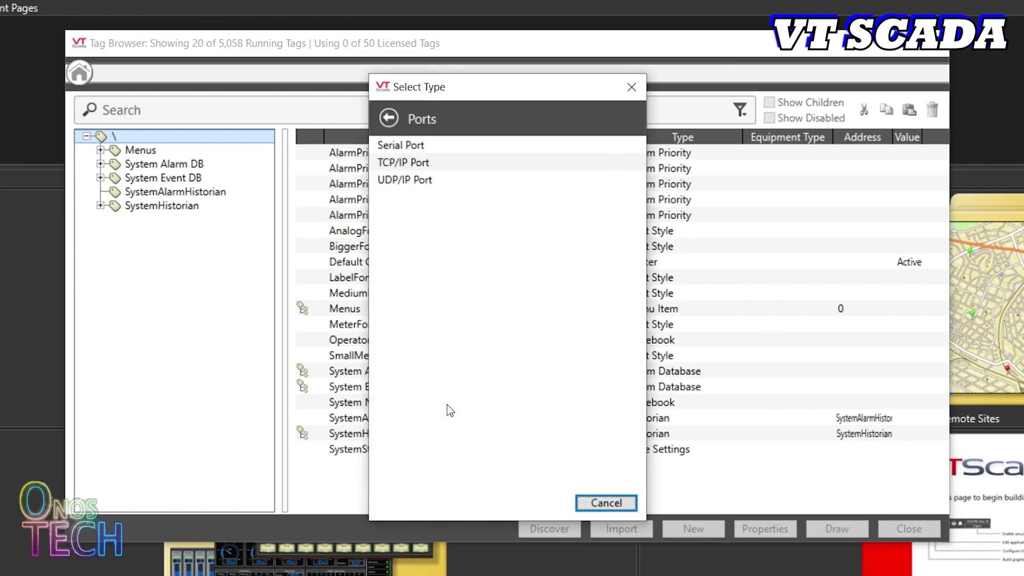
left_click(422, 147)
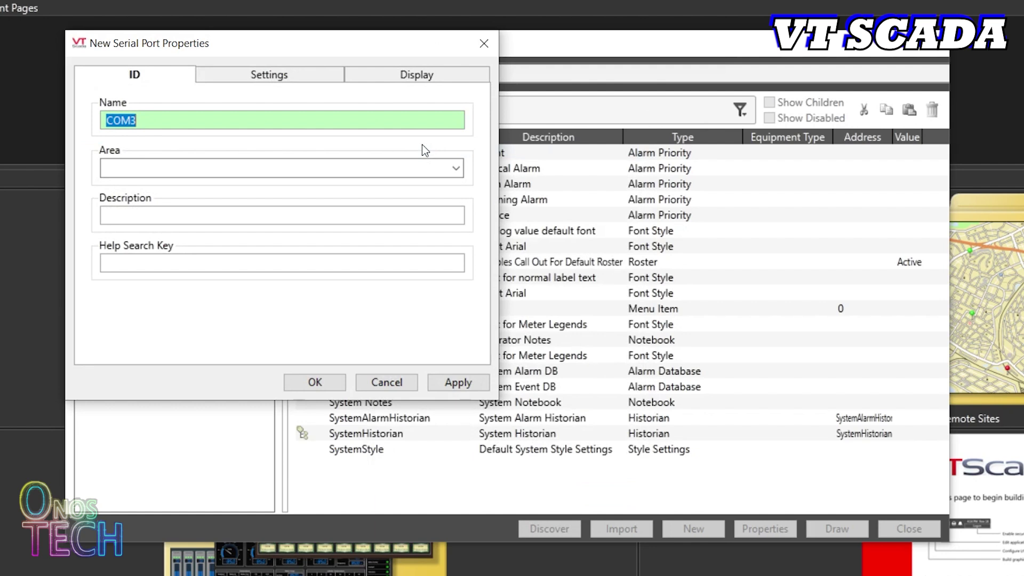
left_click(300, 78)
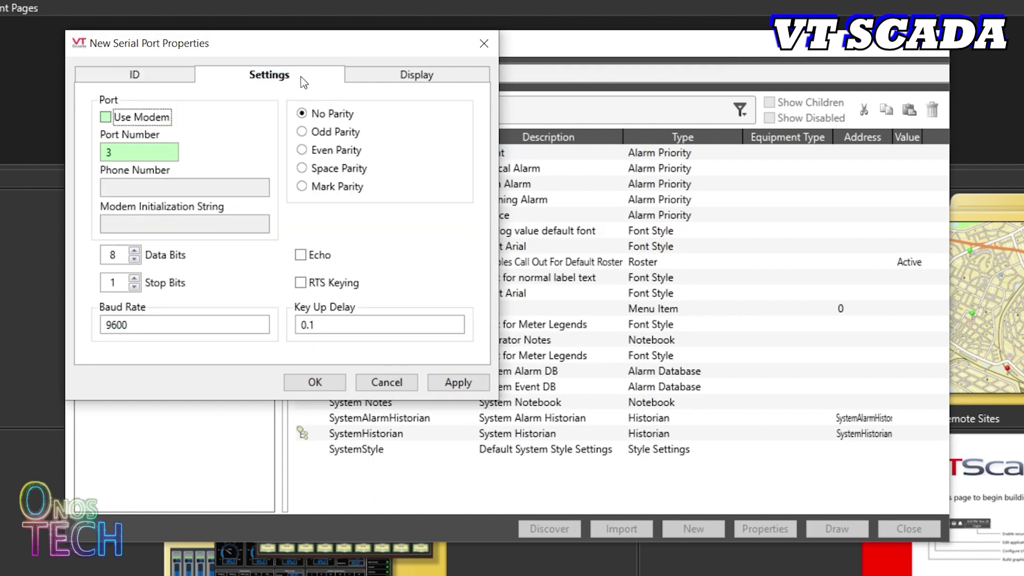
left_click_drag(189, 323, 78, 311)
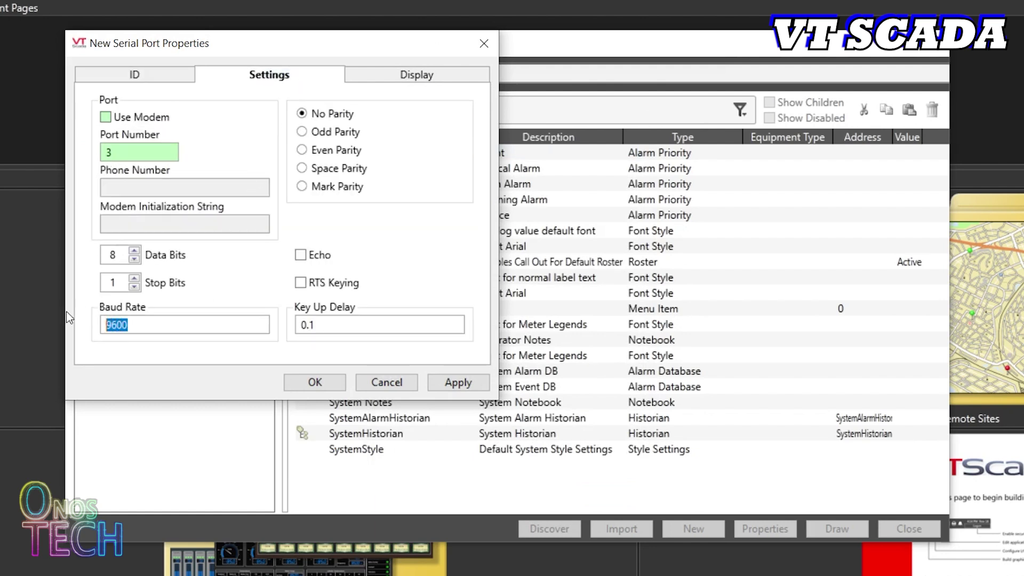
type("115200")
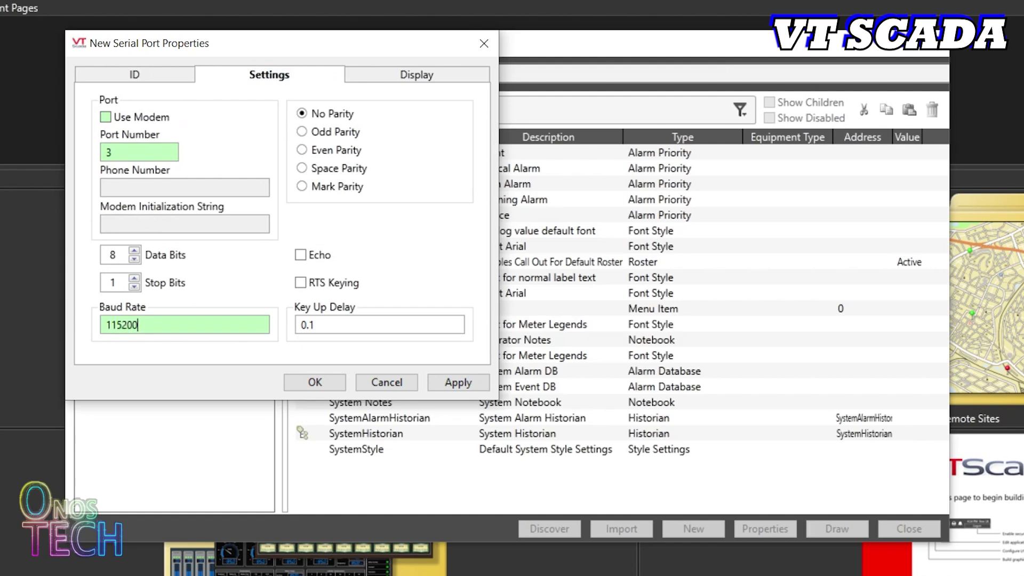
left_click(304, 380)
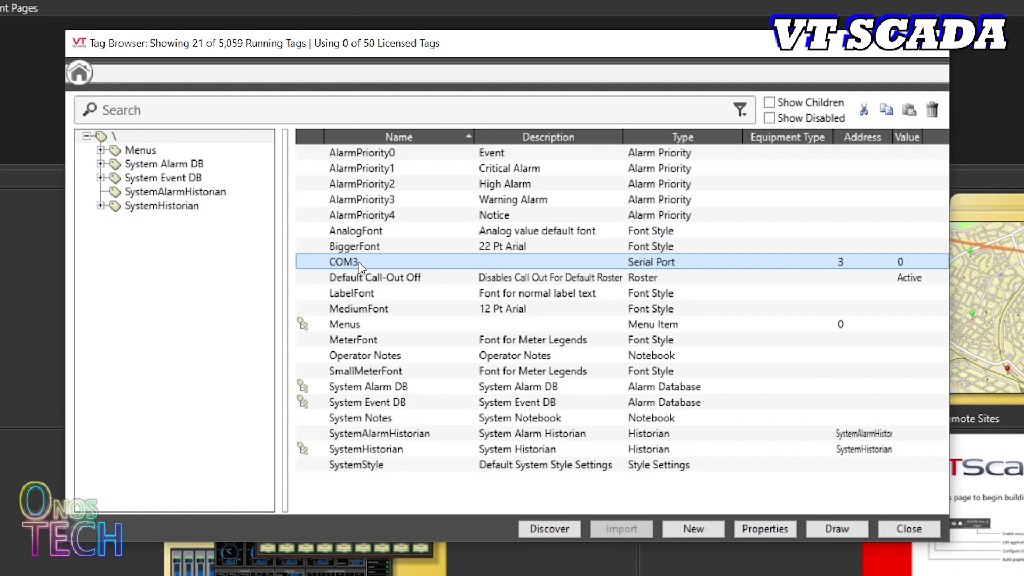
right_click(359, 262)
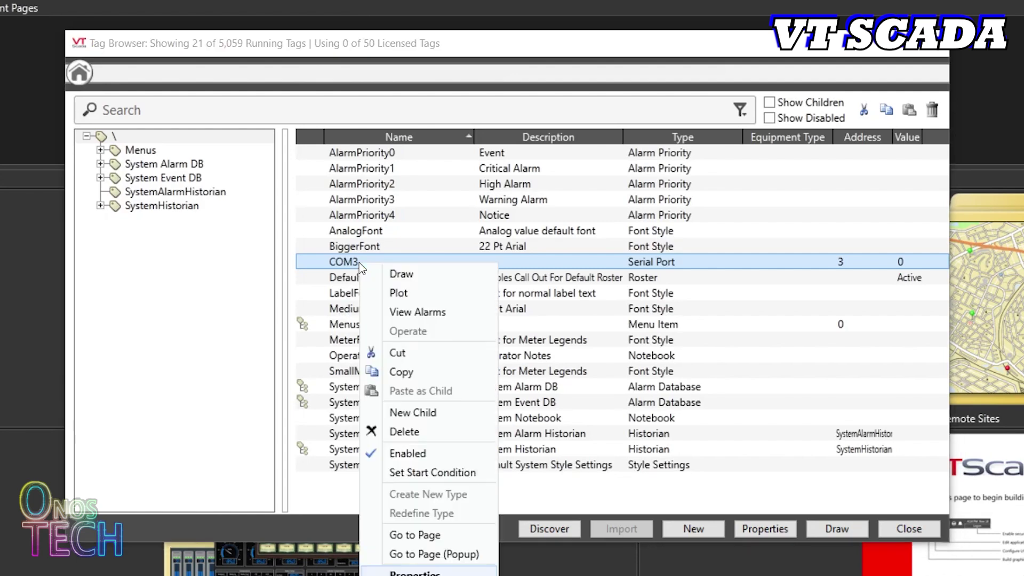
Add a Modbus Compatible Device child named ArduinoPLC under COM3 at address 1
left_click(397, 414)
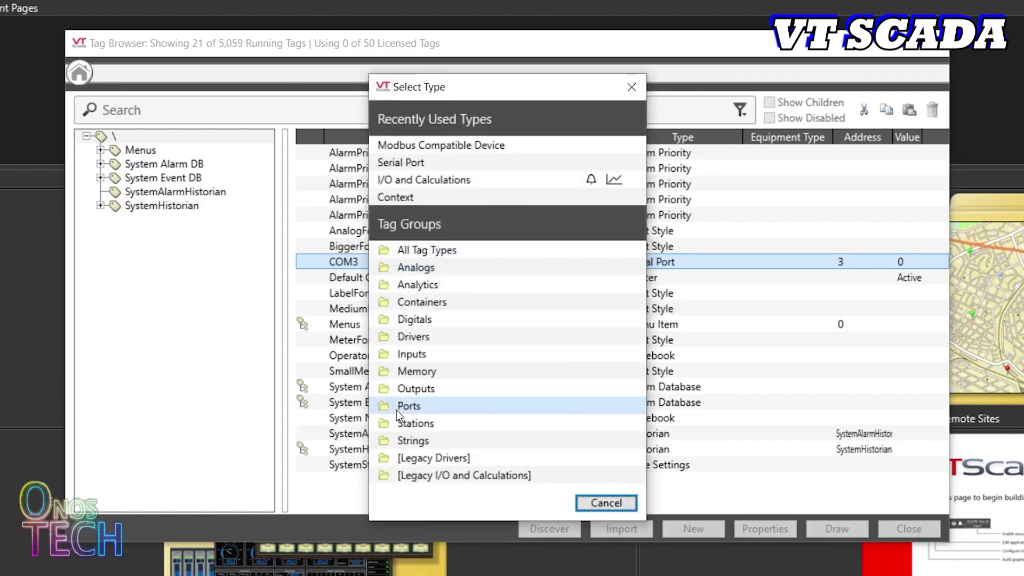
left_click(416, 337)
scroll(417, 335, "down", 4)
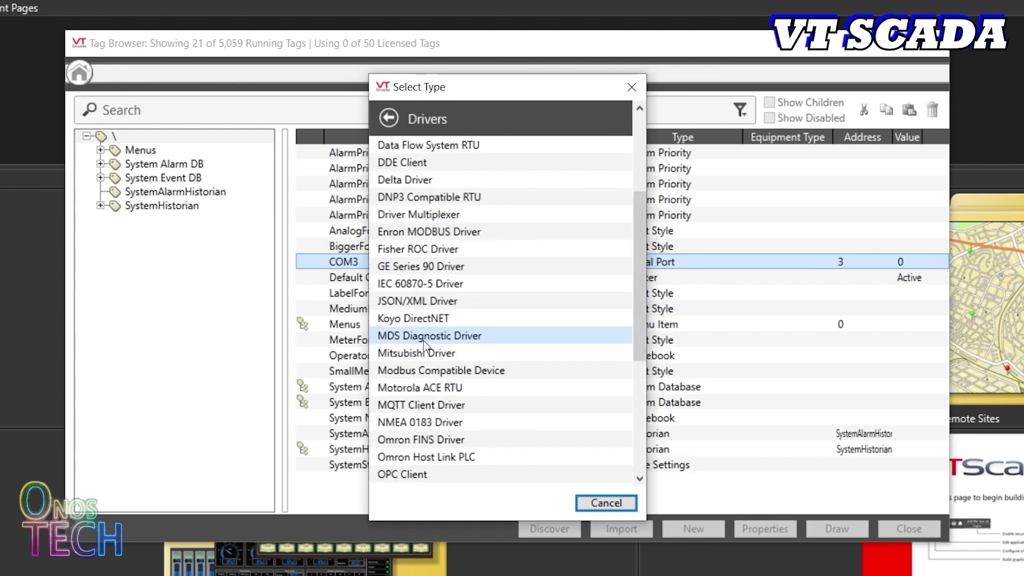
left_click(458, 371)
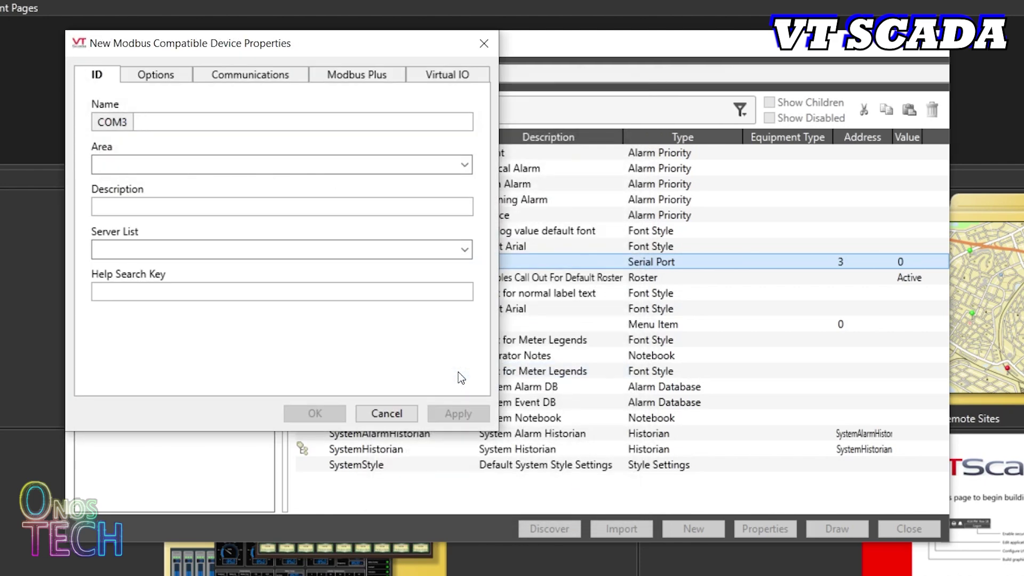
type("ArduinoPLC")
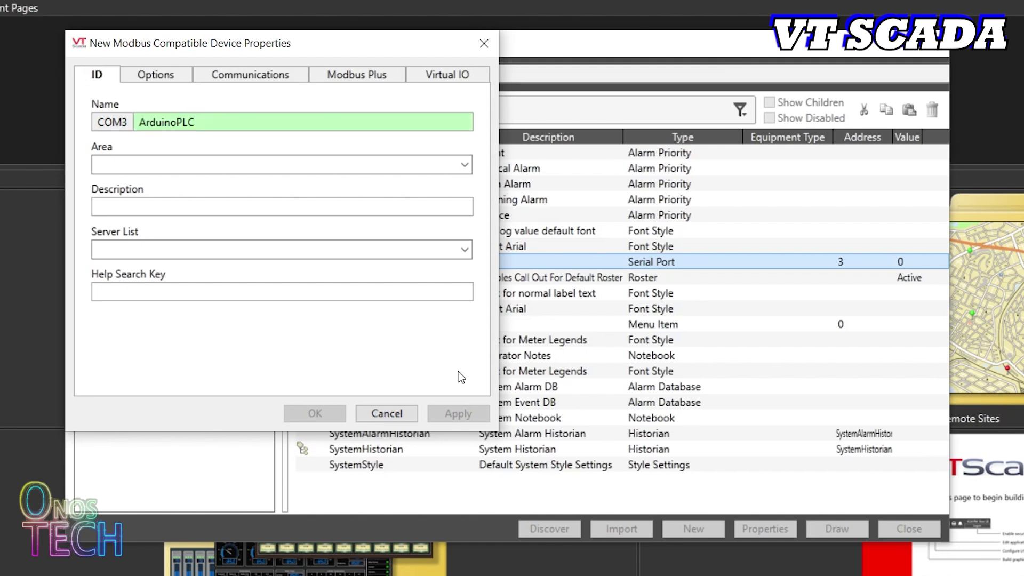
left_click(166, 80)
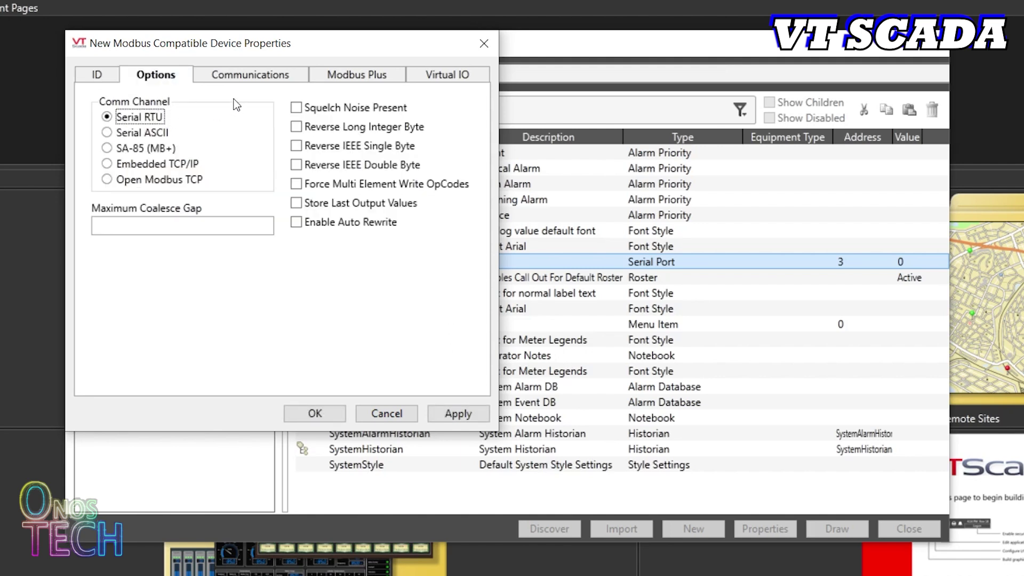
left_click(250, 75)
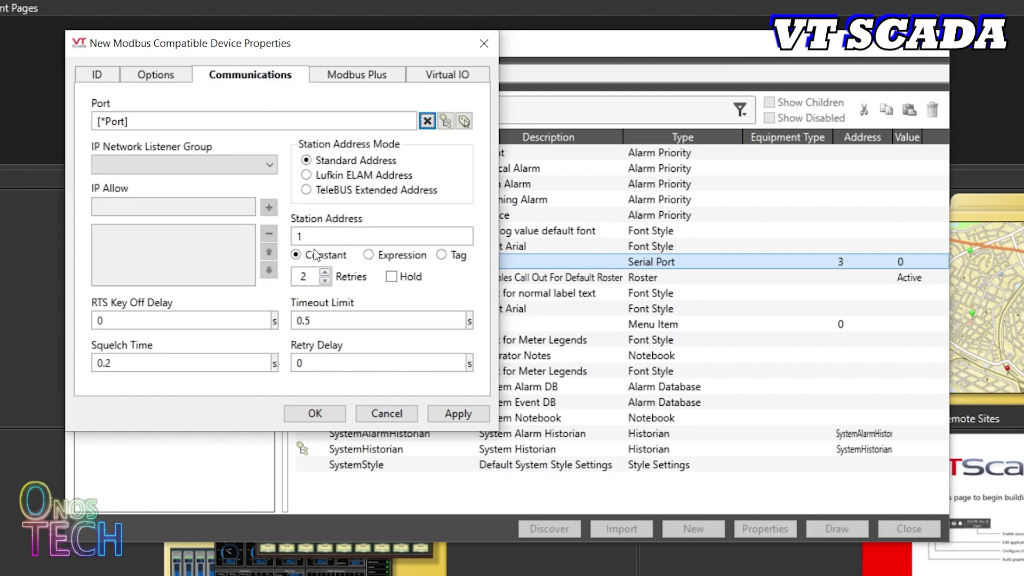
left_click(325, 412)
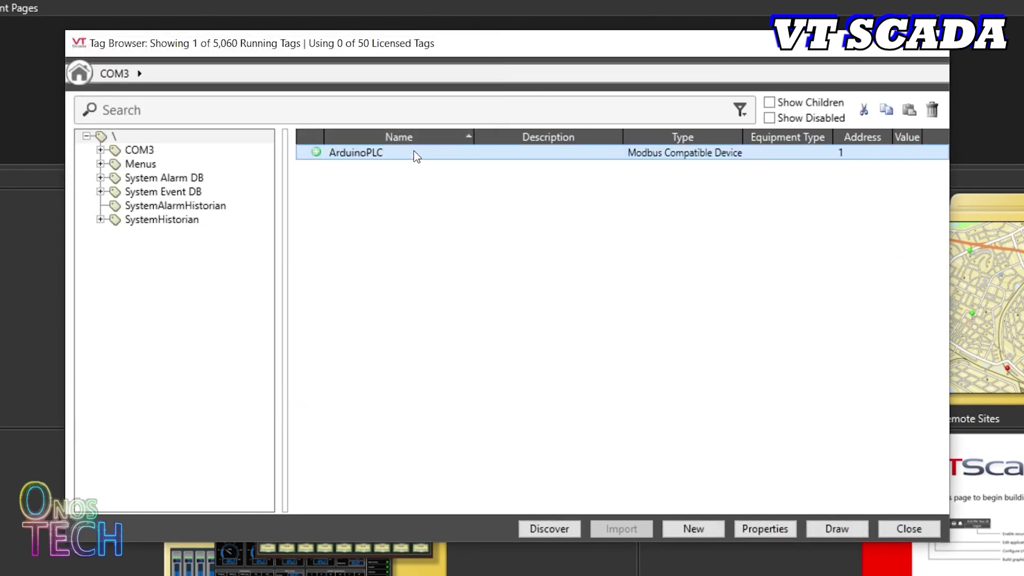
right_click(416, 154)
Add digital I/O tag R.1 under ArduinoPLC with read address 1
left_click(448, 300)
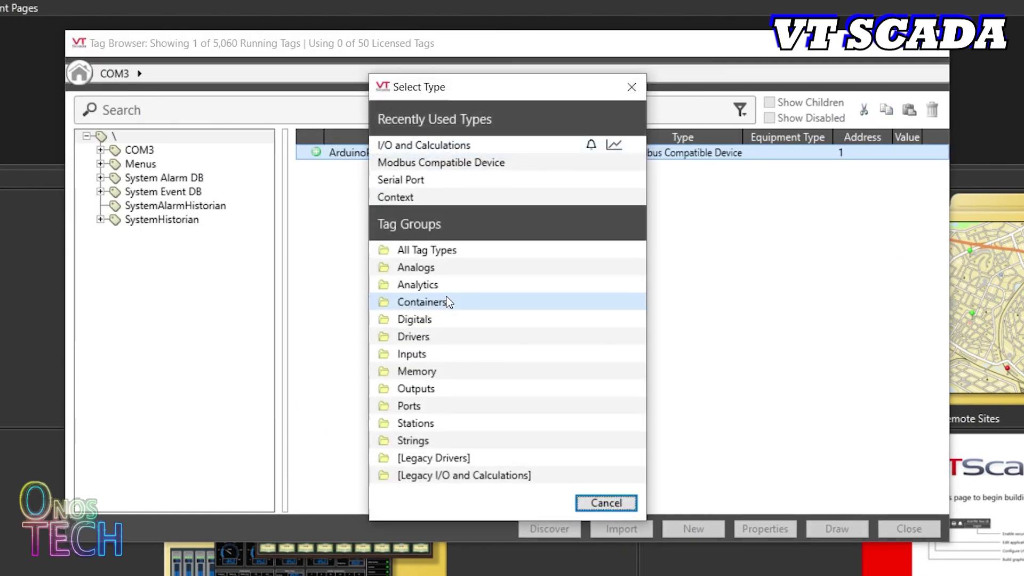
left_click(437, 320)
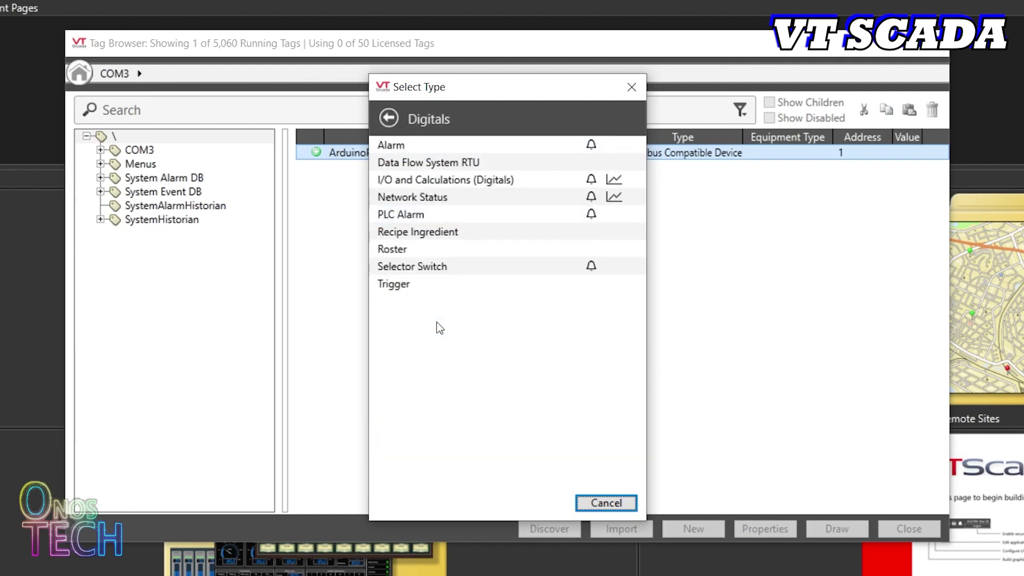
left_click(435, 180)
type("R.1")
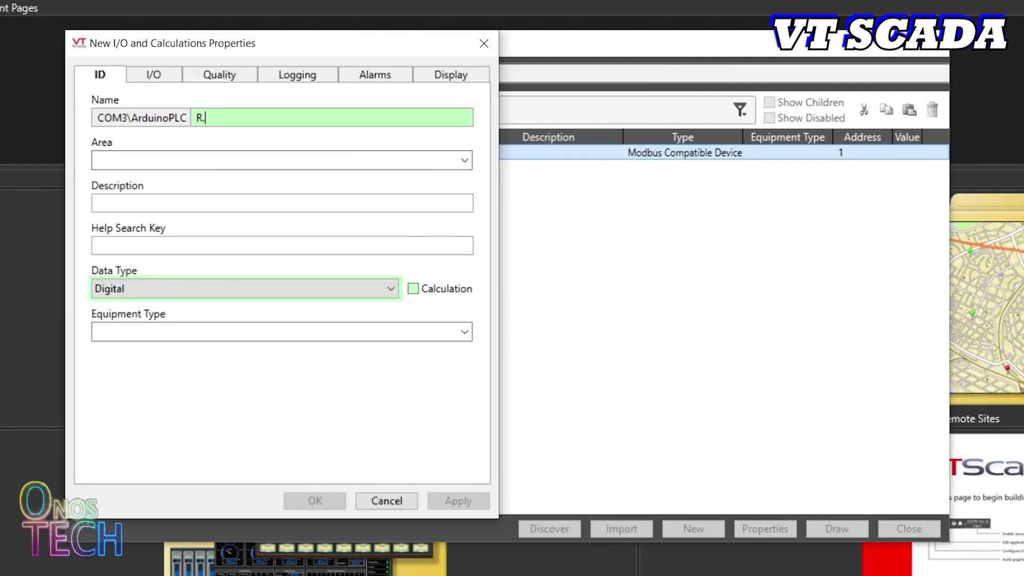
left_click(170, 74)
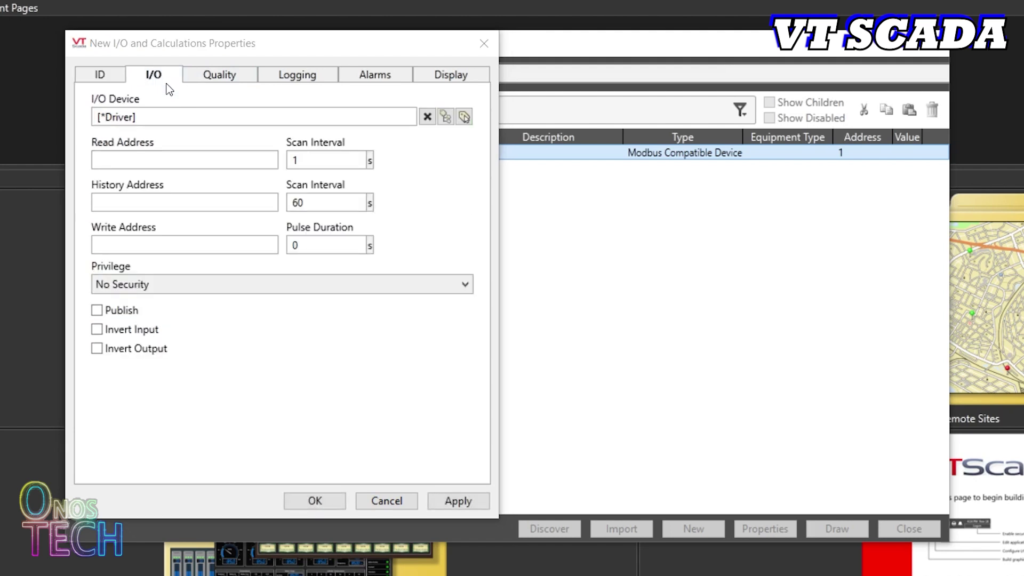
left_click(158, 158)
type("1")
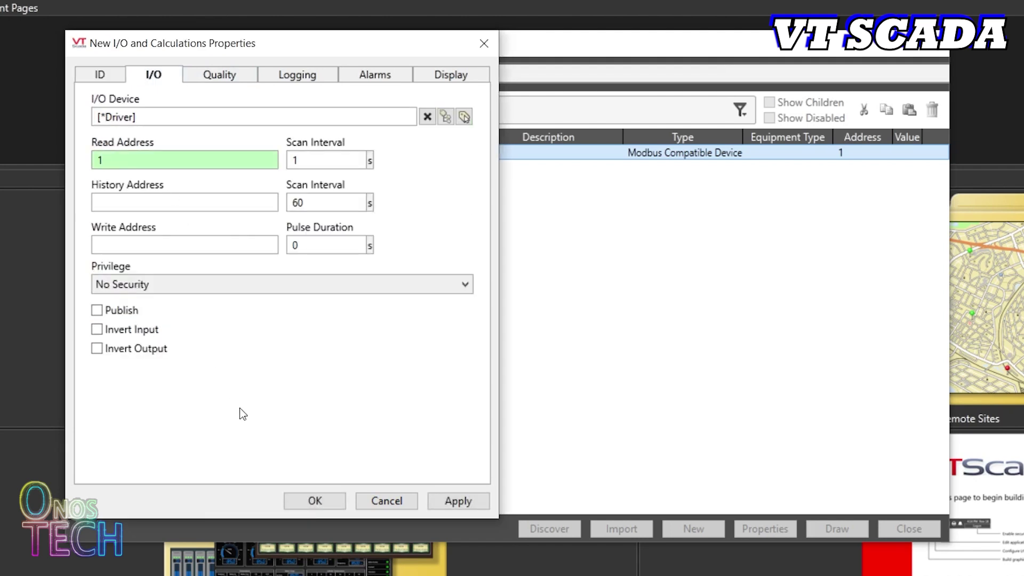
left_click(315, 503)
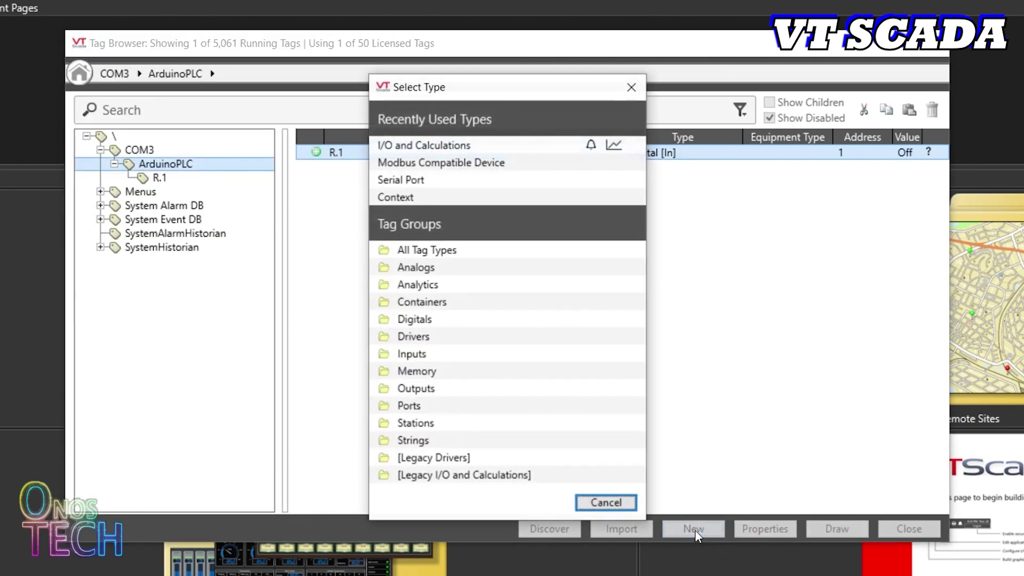
Add digital I/O tag S.1 with read address 10001
left_click(427, 320)
left_click(456, 182)
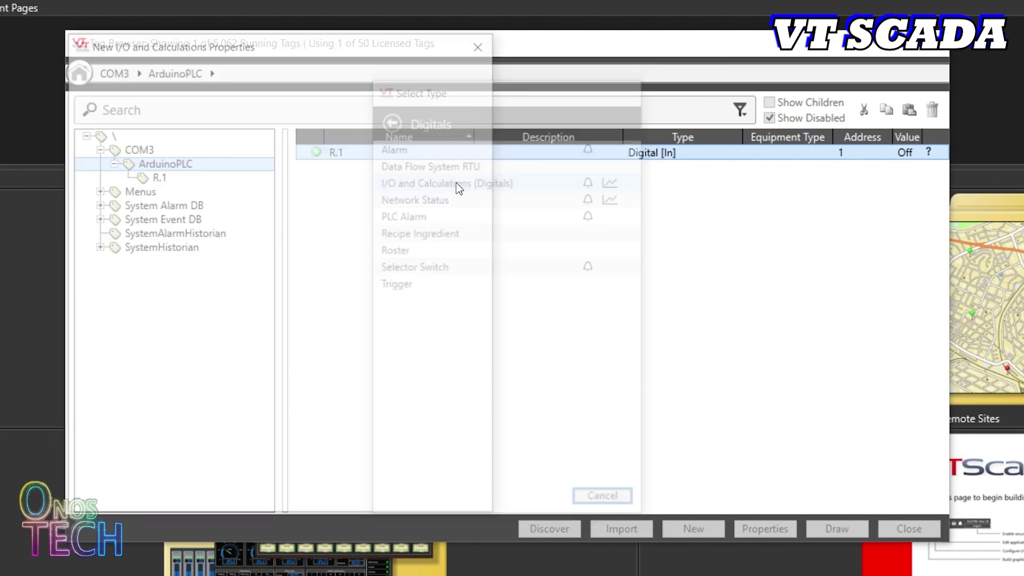
type("S.1")
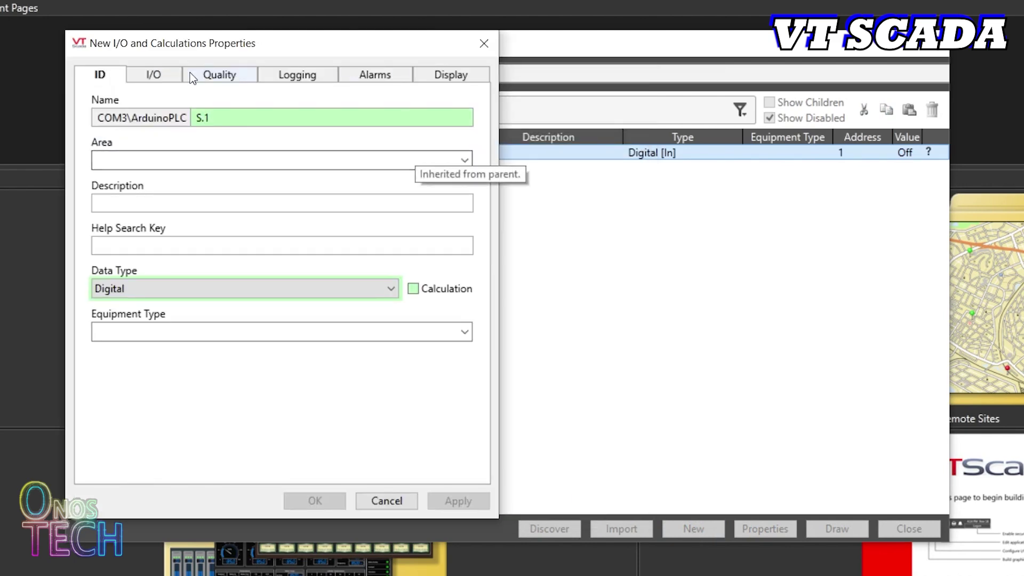
left_click(154, 75)
left_click(150, 160)
type("0001")
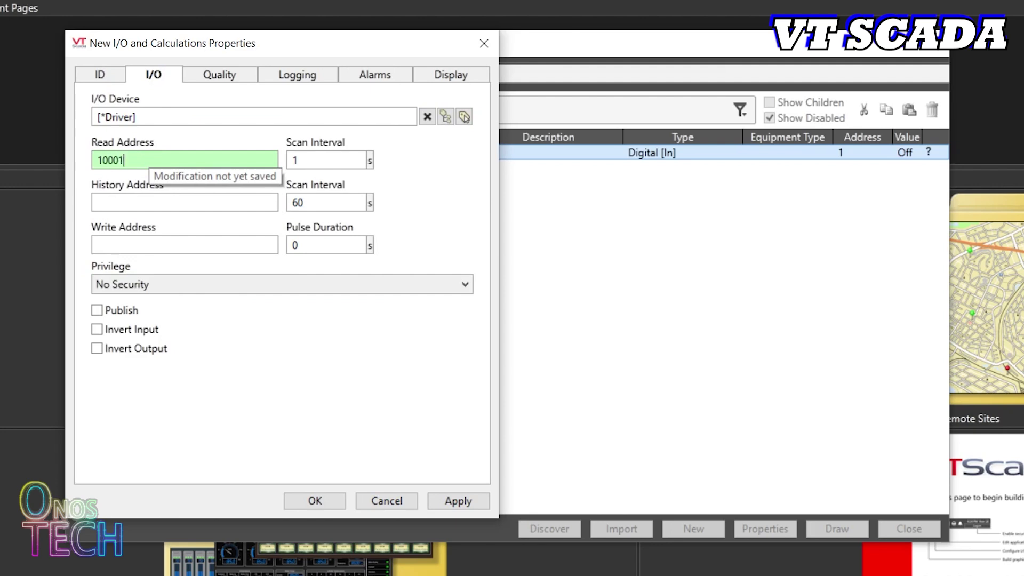
left_click(303, 498)
Add digital I/O tag S.2 with read address 10002
left_click(696, 531)
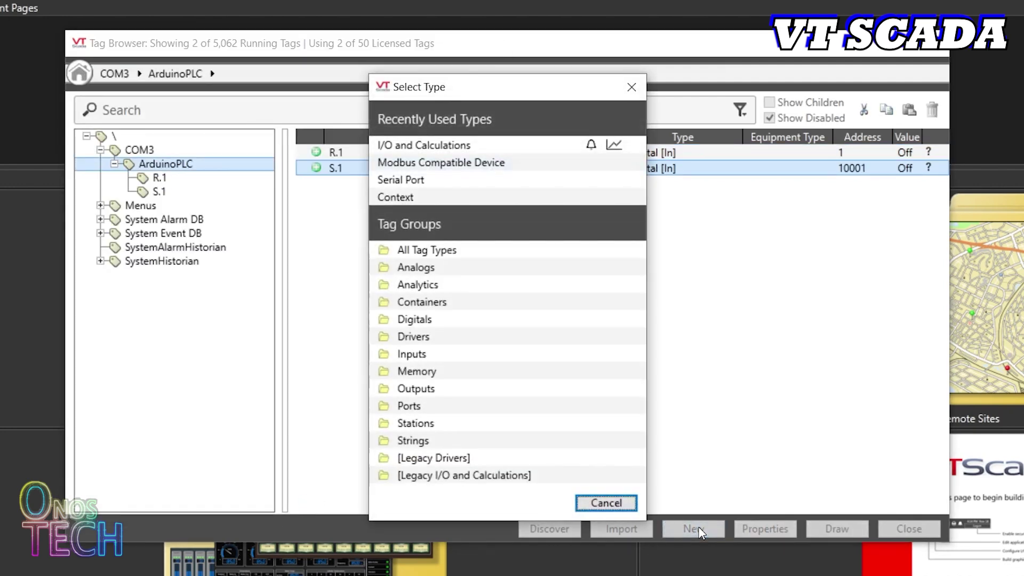
left_click(415, 319)
left_click(427, 180)
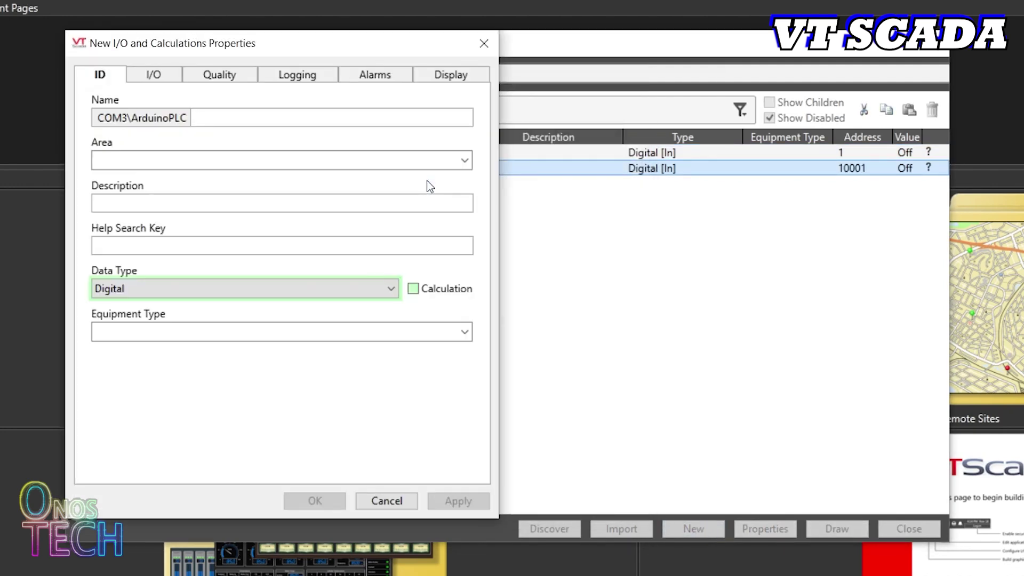
type("S.2")
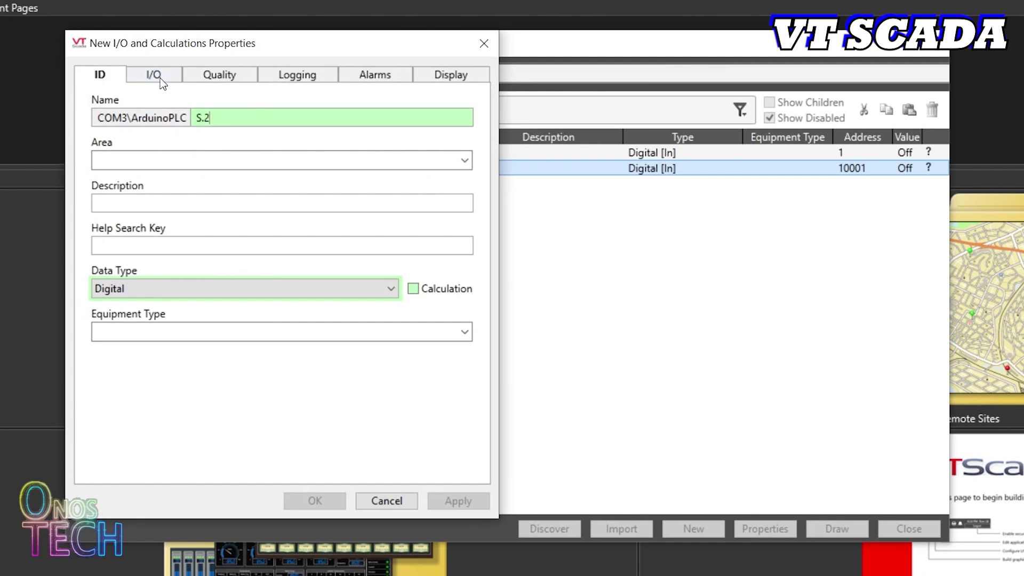
left_click(160, 78)
left_click(183, 158)
key("BackSpace")
type("2")
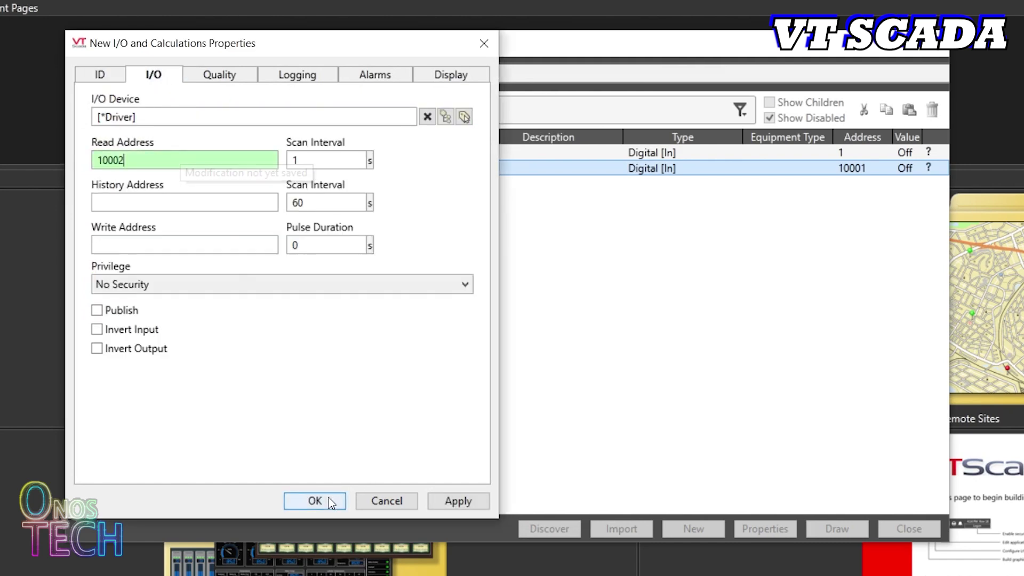
left_click(328, 501)
left_click(693, 528)
Add analog I/O tag I.1 with read and write address 40001
left_click(453, 264)
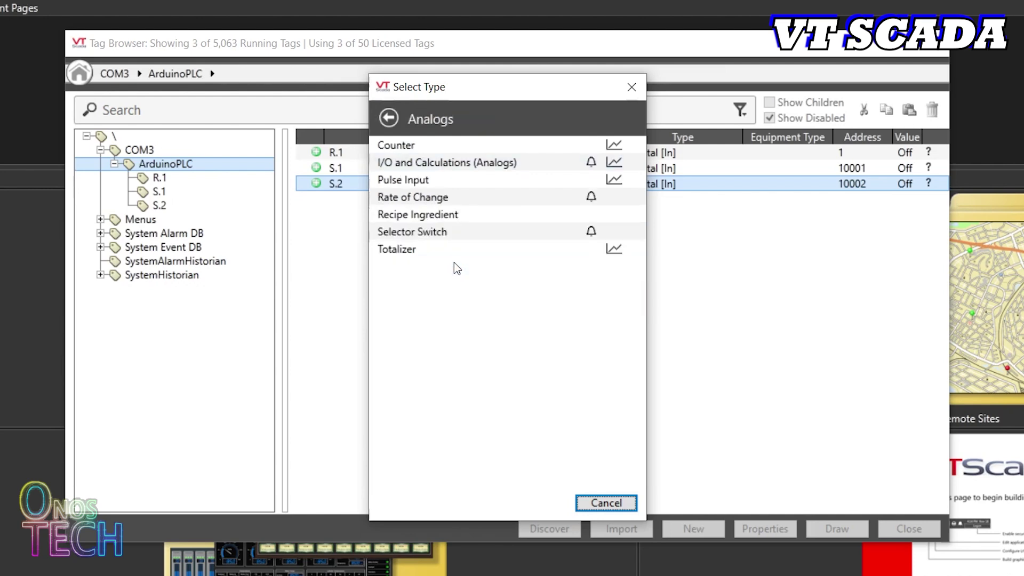
left_click(452, 163)
type("I.1")
left_click(156, 79)
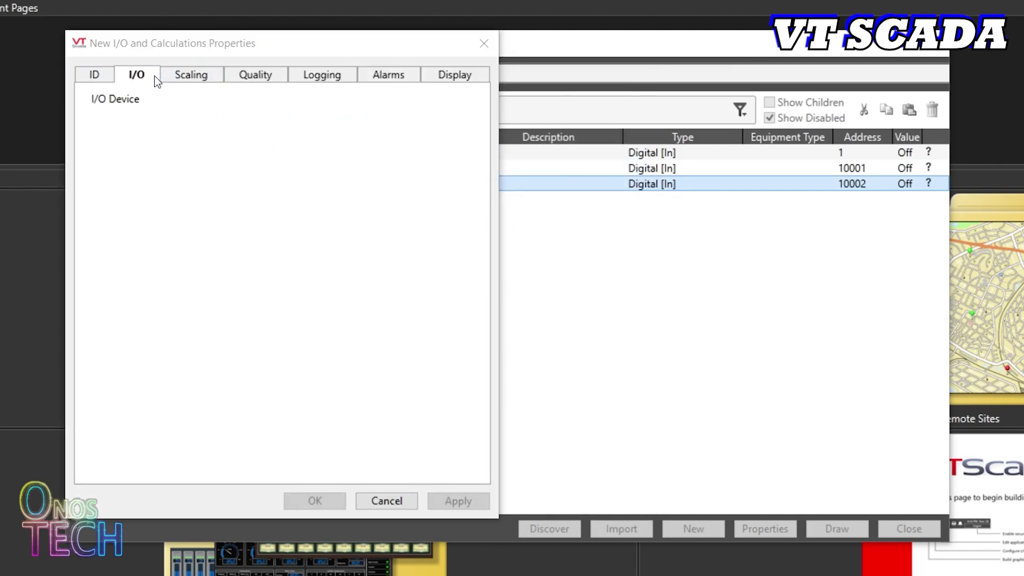
double_click(115, 160)
type("40001")
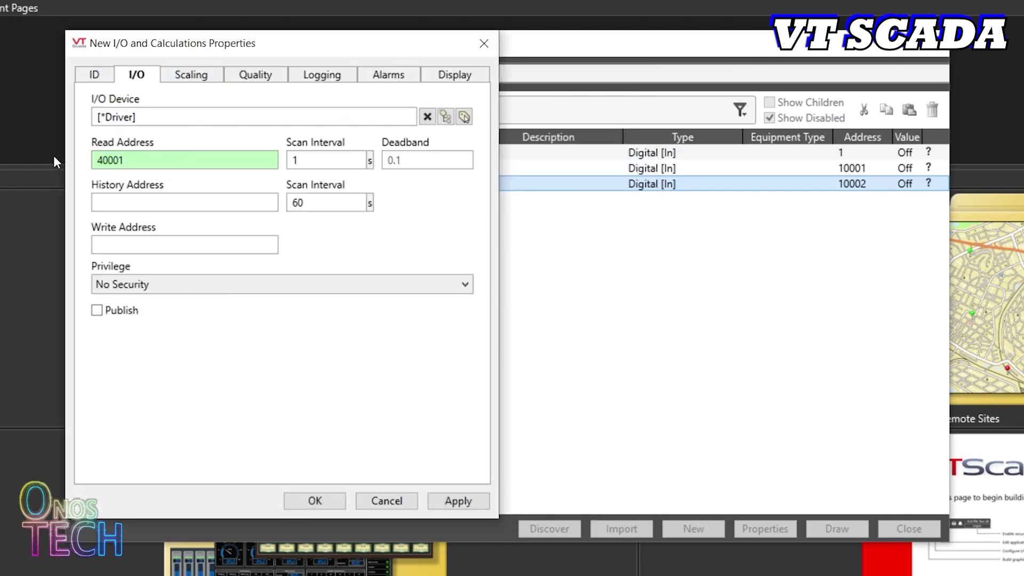
left_click(109, 245)
type("40001")
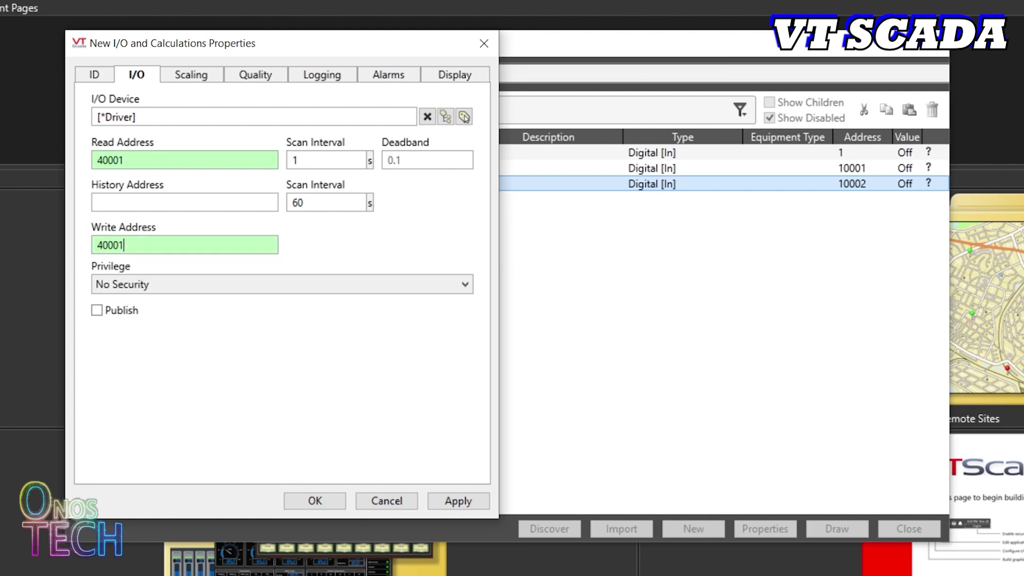
left_click(336, 507)
Add read-only analog tag I.2 at read address 40002 with write address cleared
left_click(711, 530)
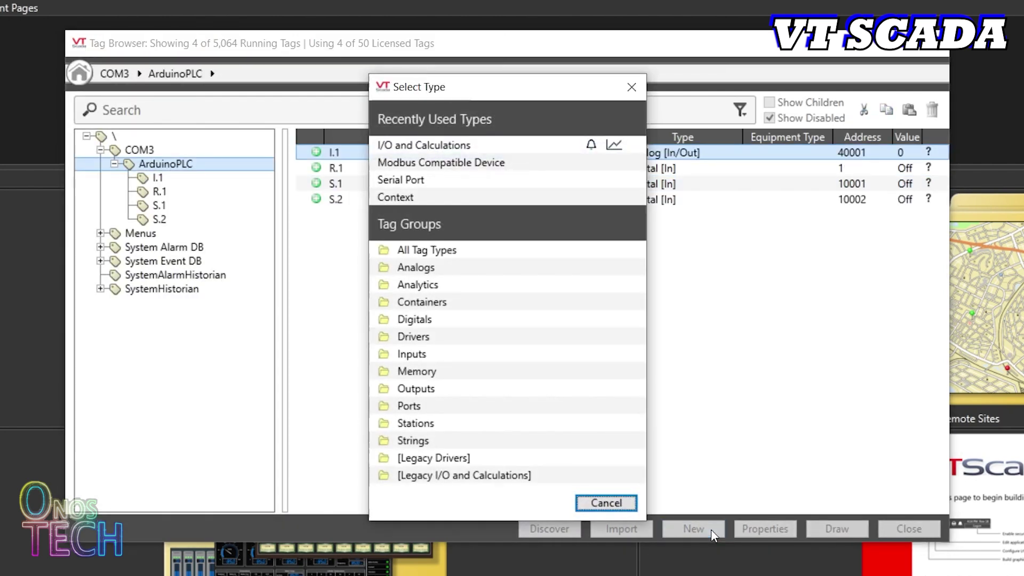
left_click(415, 267)
left_click(424, 161)
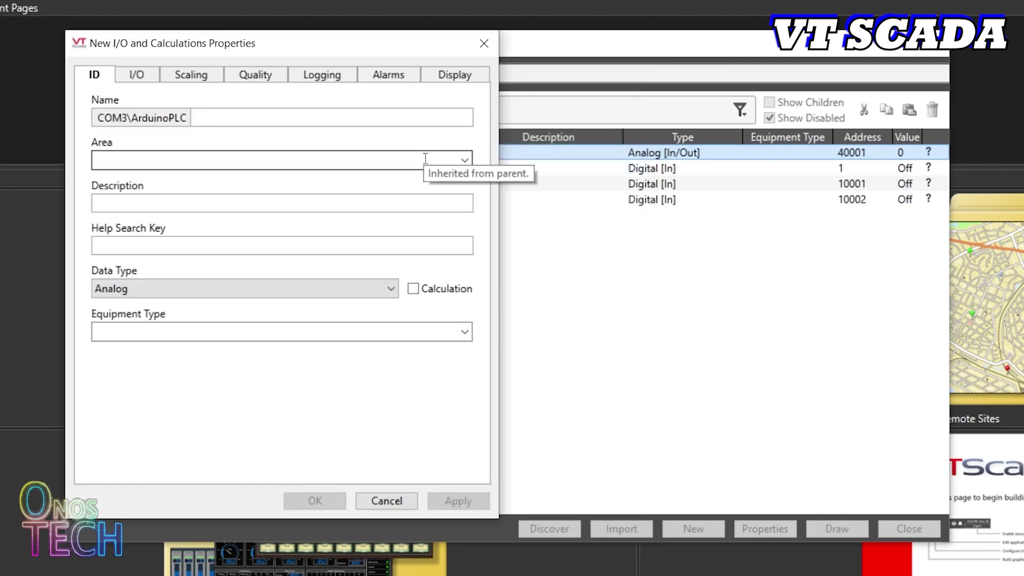
type("I.2")
left_click(136, 74)
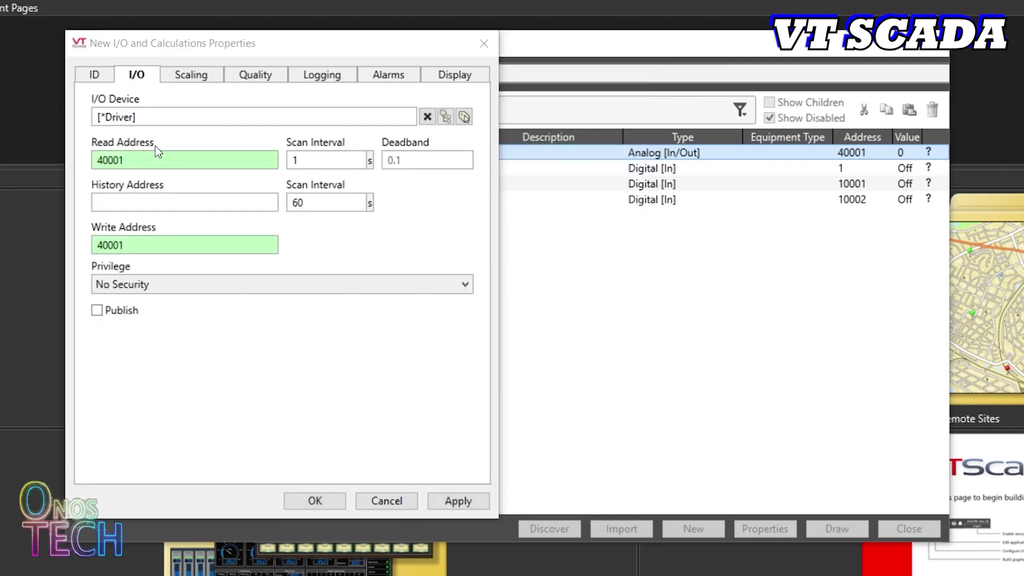
left_click(158, 157)
type("2")
left_click_drag(128, 245, 75, 245)
key("BackSpace")
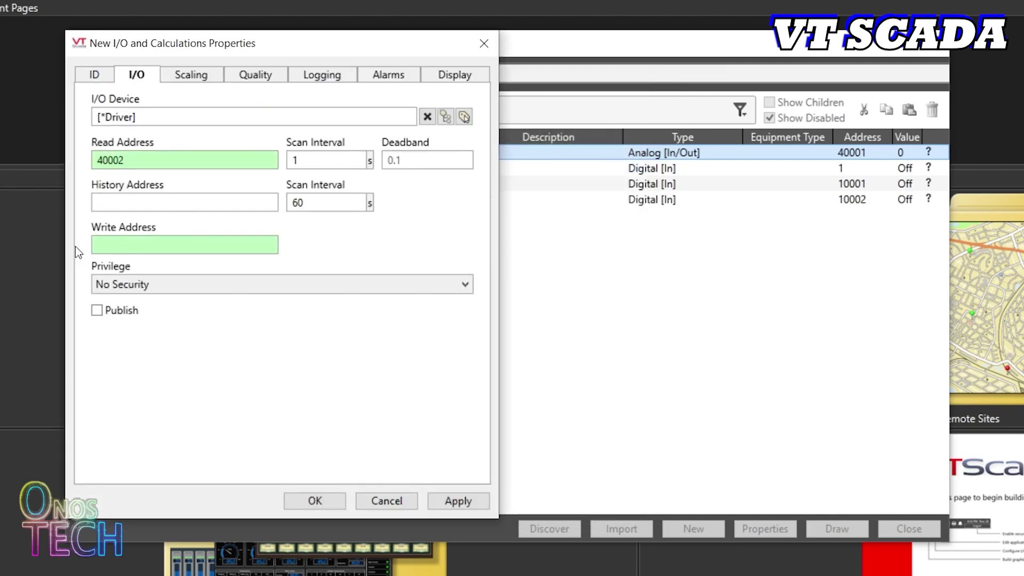
left_click(315, 501)
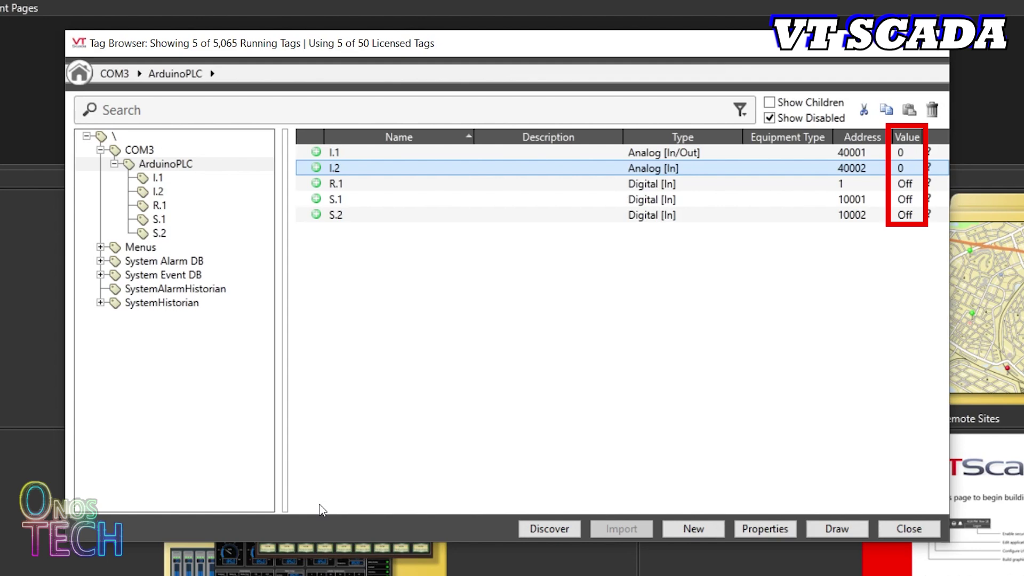
Operate the I.1 tag and write the value 5 to it
right_click(600, 158)
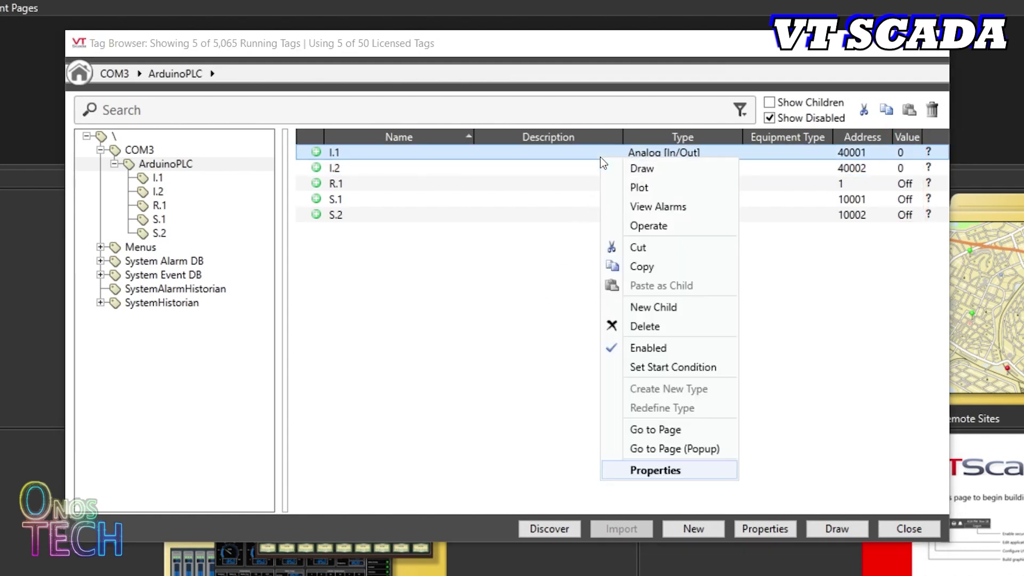
left_click(649, 226)
type("5")
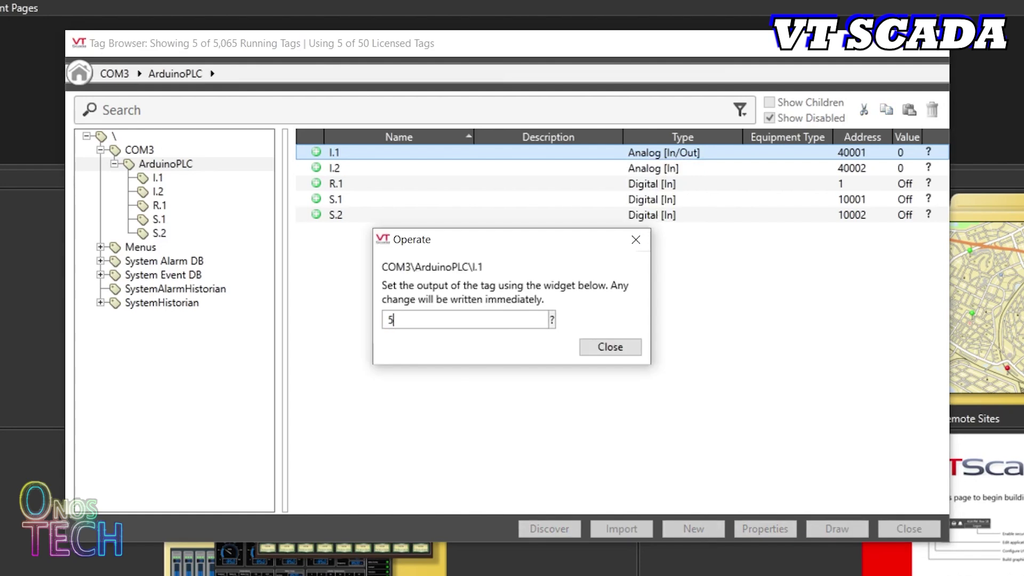
key("Return")
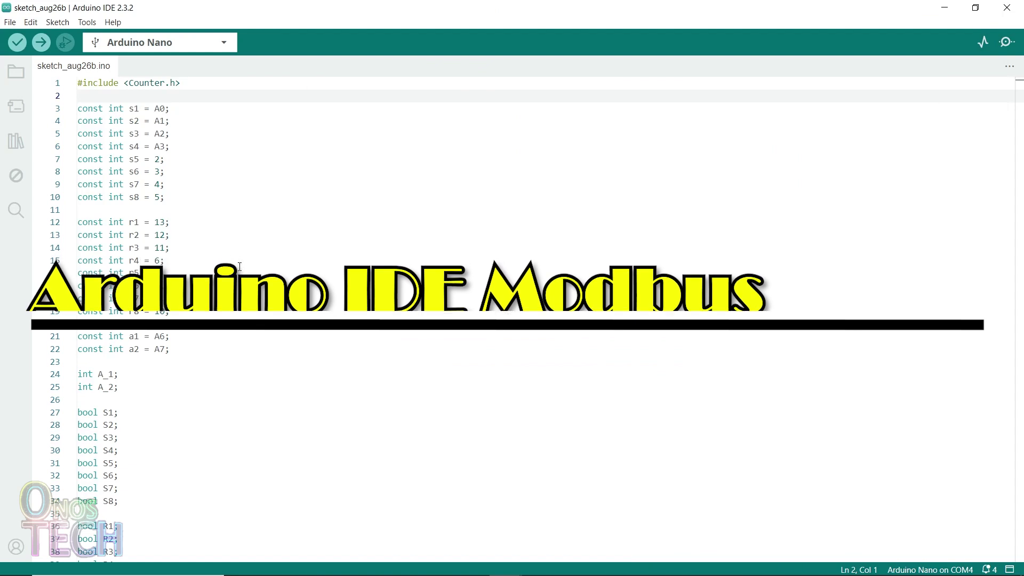
Install ModbusRTUSlave 2.0.6 from Library Manager, then close the library and output panels
left_click(15, 142)
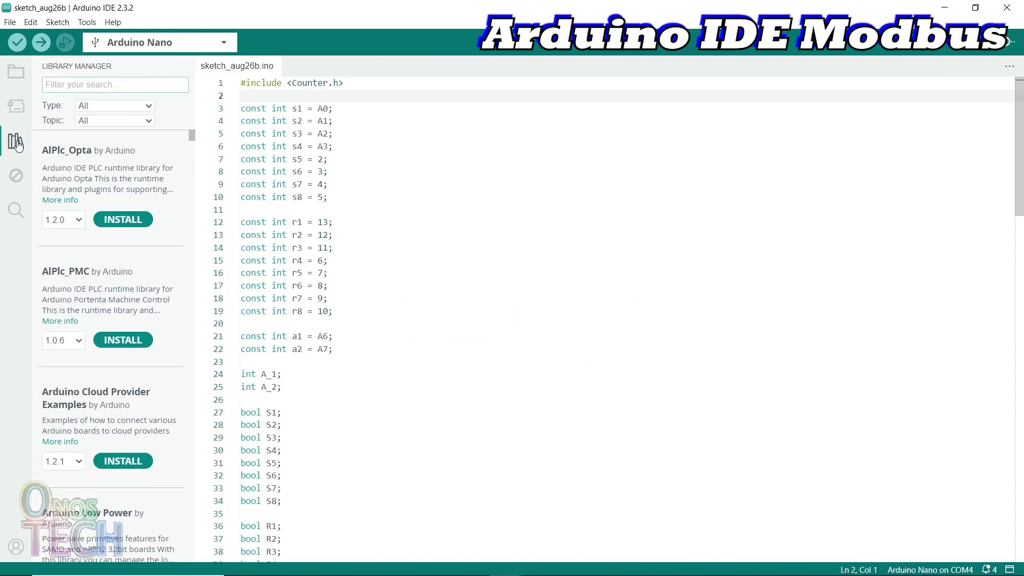
type("modbusrtus")
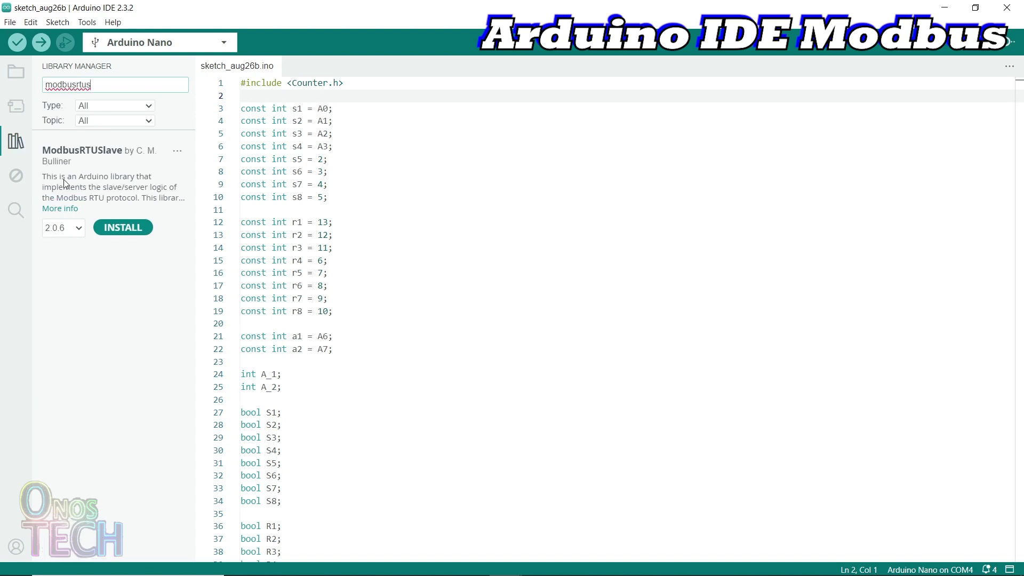
left_click(121, 226)
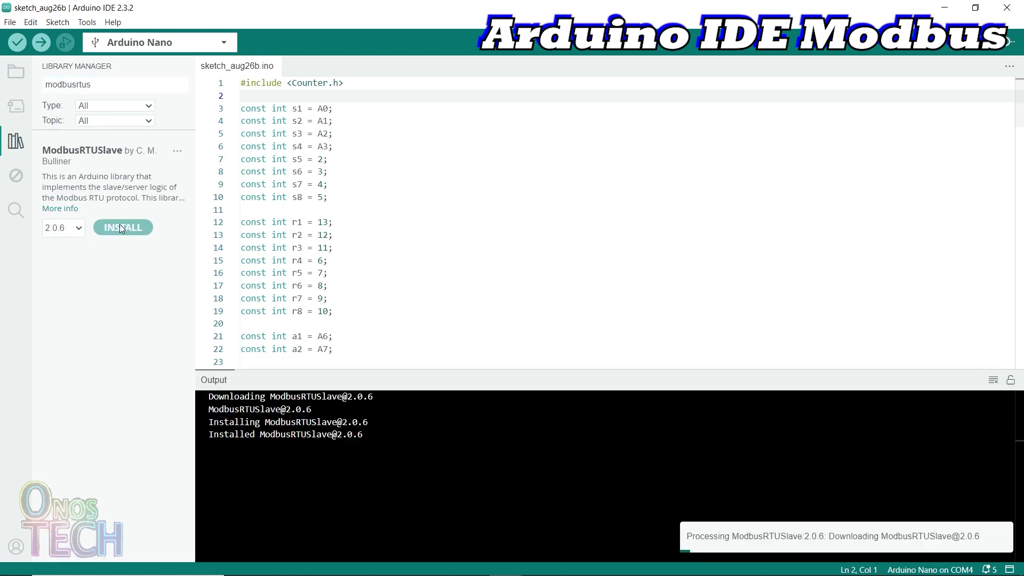
left_click(16, 141)
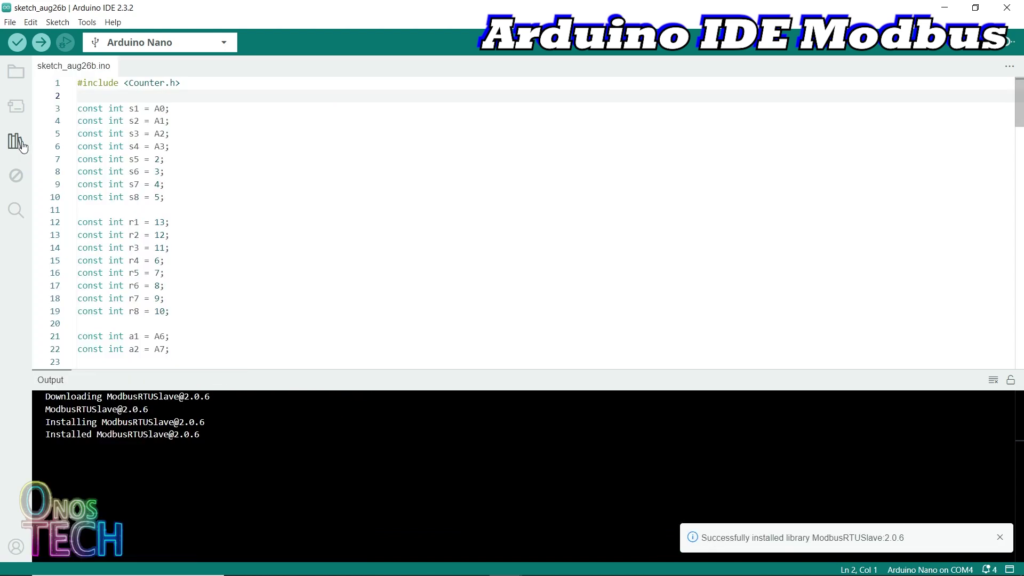
left_click(1009, 570)
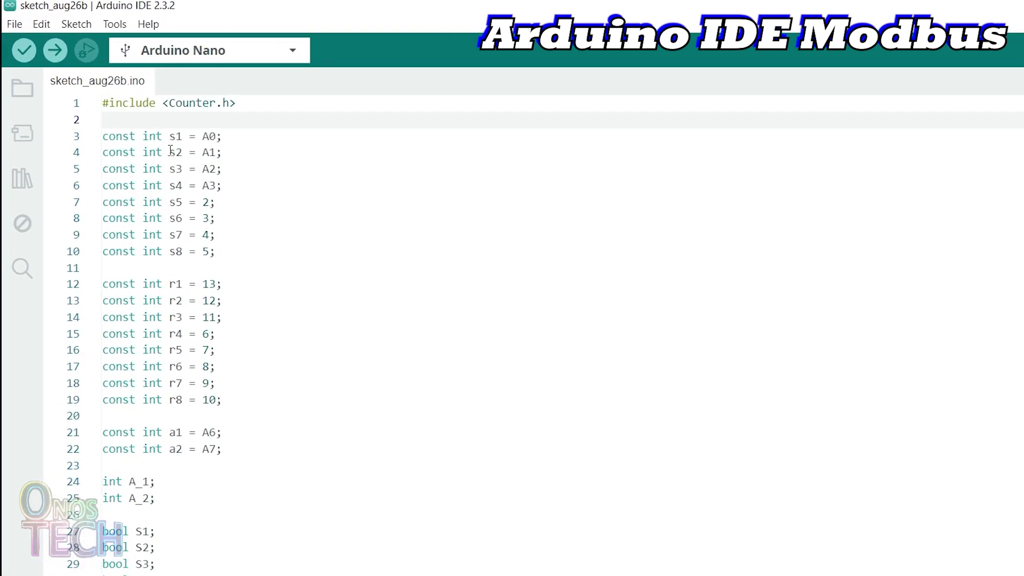
Add #include <ModbusRTUSlave.h> and declare uint16_t I1
left_click(105, 121)
type("#include <ModbusRTUSlave.h>")
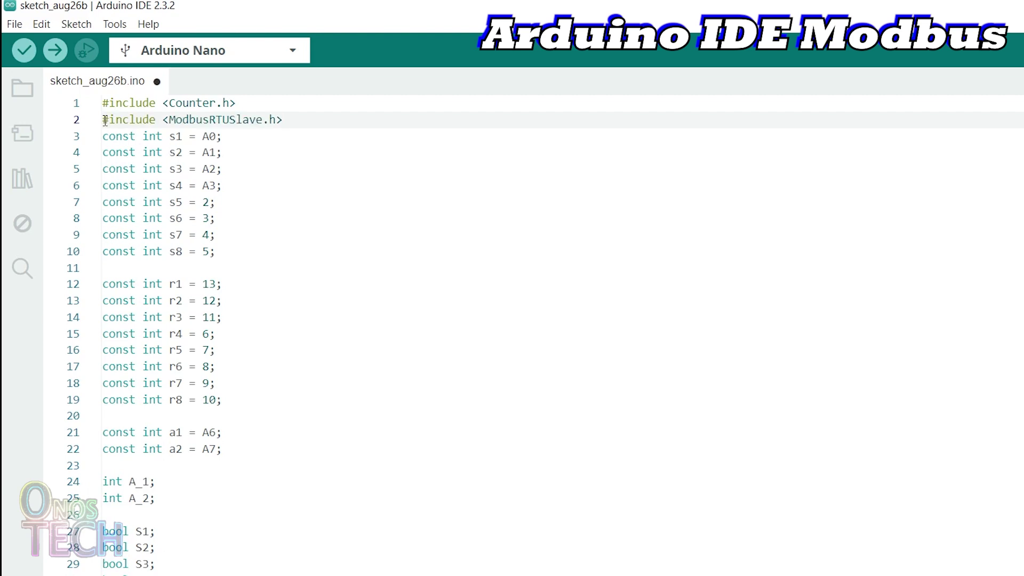
key("Return")
scroll(105, 120, "down", 10)
left_click(105, 120)
key("Return")
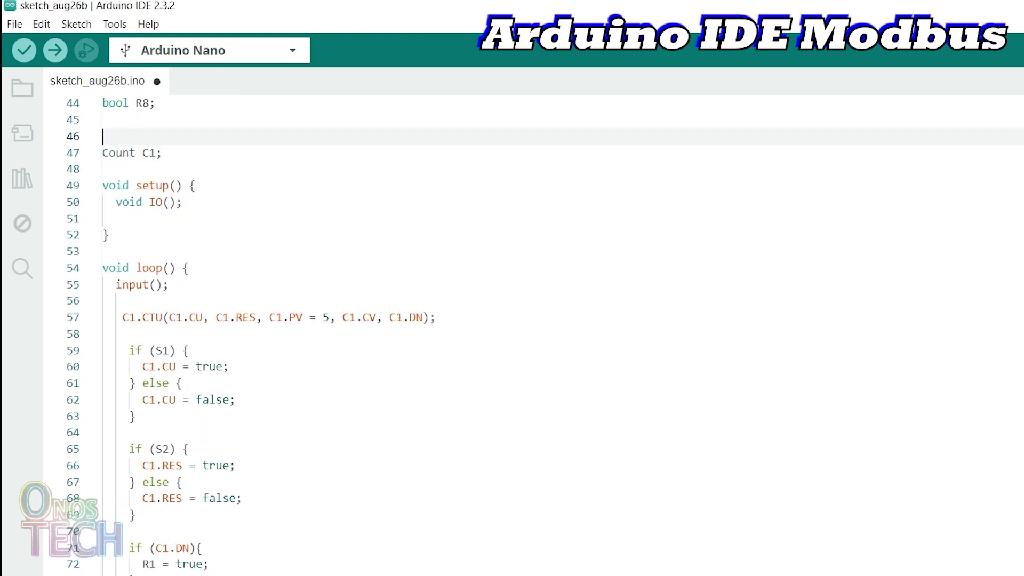
type("uint16_t I1;")
key("Return")
key("Return")
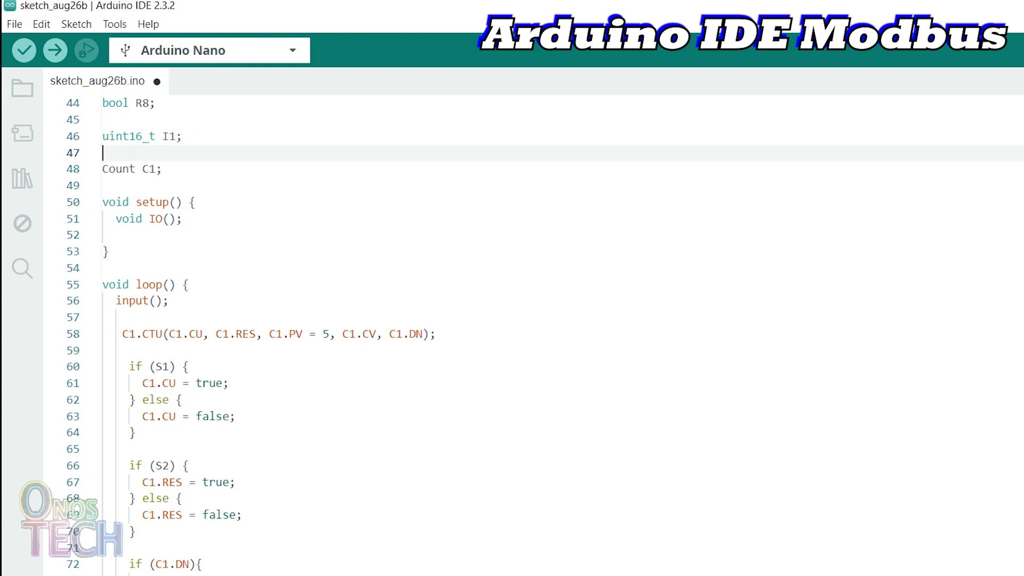
Declare two-element coils, discreteInputs, holdingRegisters and inputRegisters arrays
type("bool coils[2];")
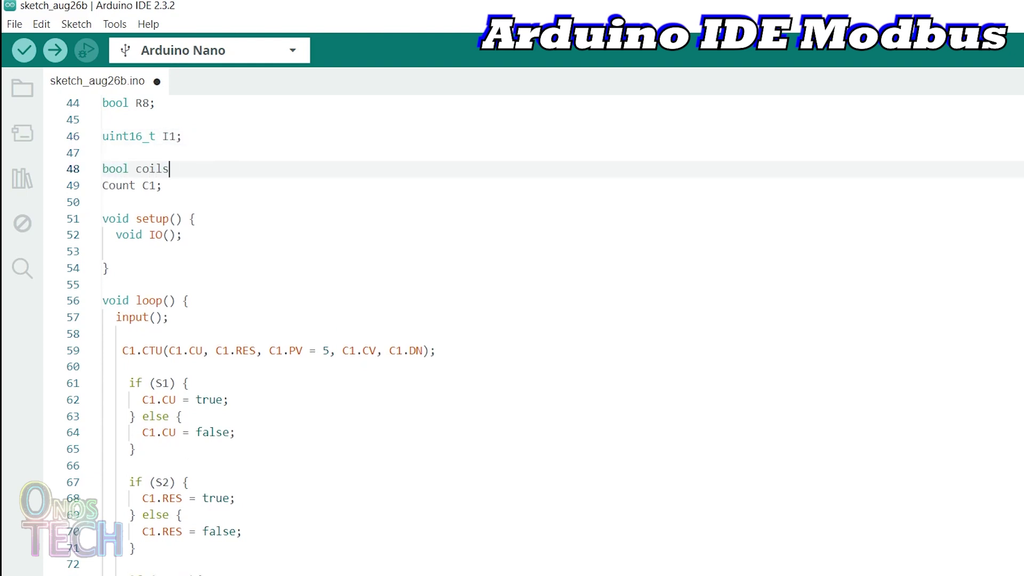
key("Return")
type("bool d")
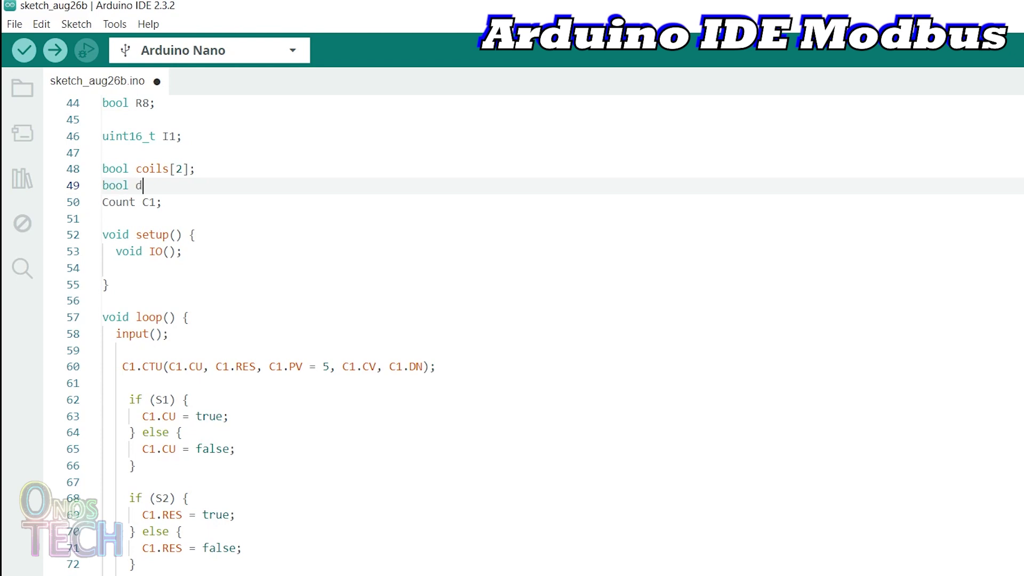
type("iscreteInputs[2];")
key("Return")
type("uint16_t")
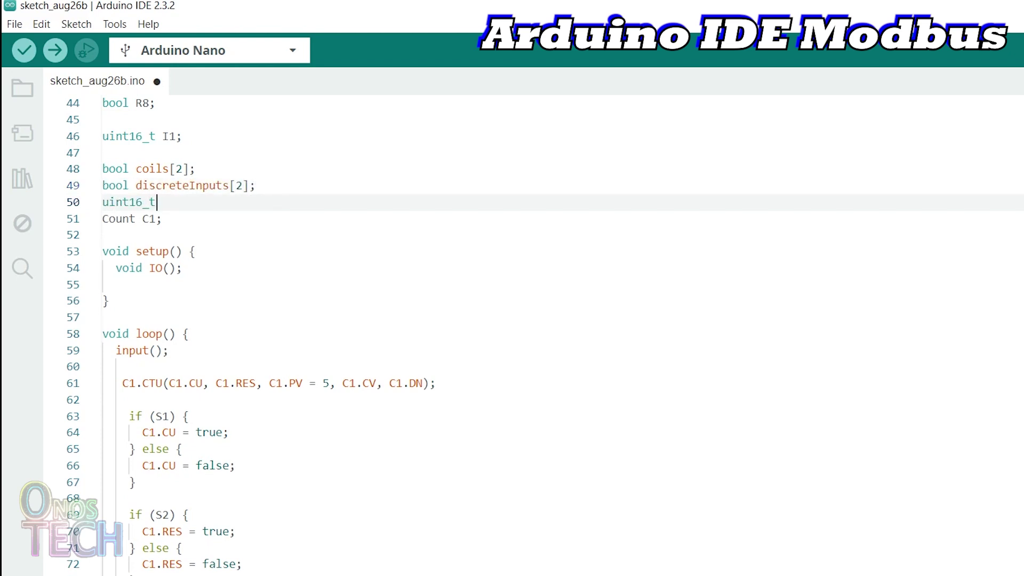
type(" holdingRegisters[2];")
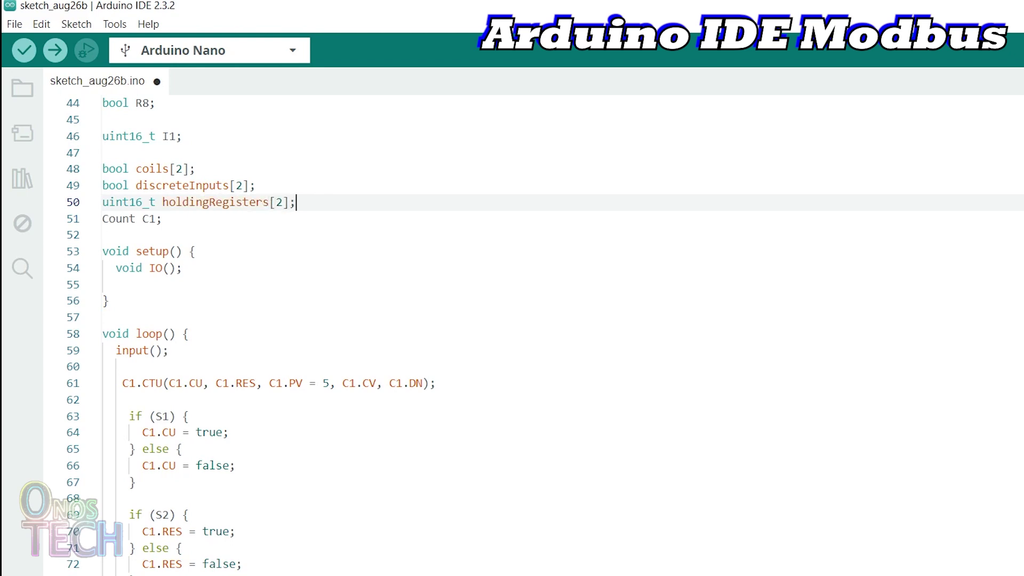
key("Return")
type("uint16_t inputRegisters[2];")
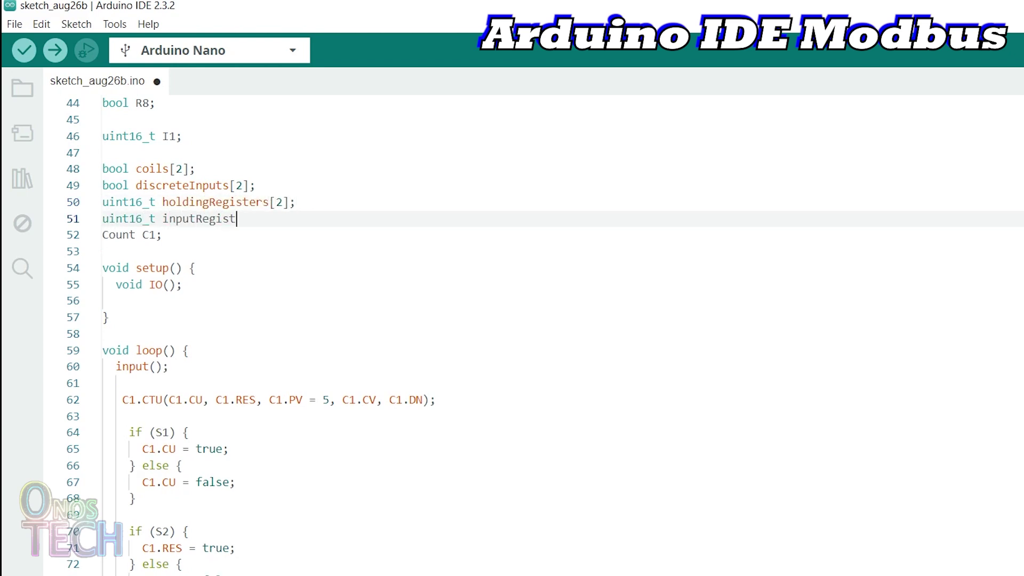
key("Return")
Declare the ModbusRTUSlave modbus(Serial) object and save the sketch
key("Down")
key("Down")
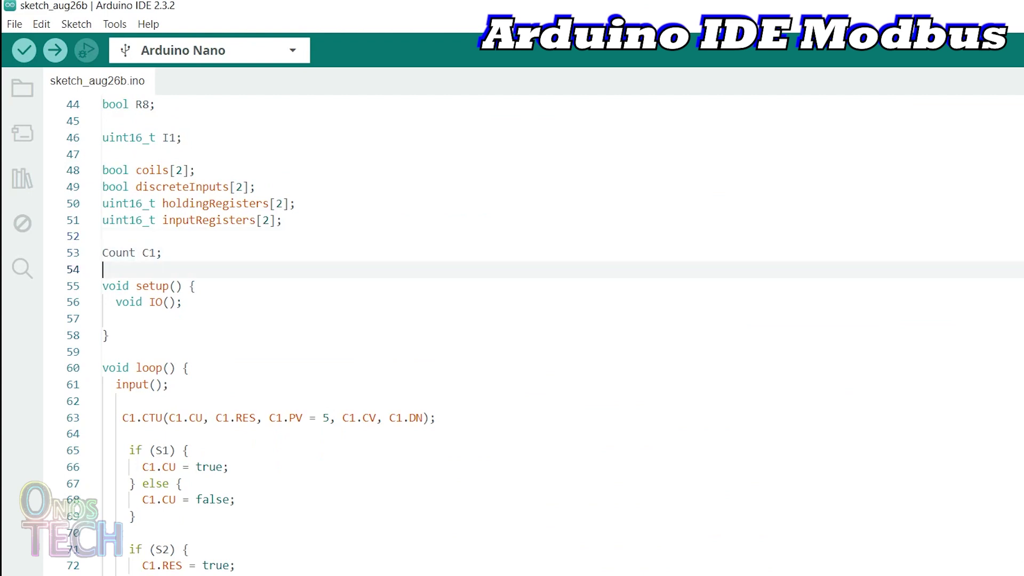
key("ctrl+v")
key("Return")
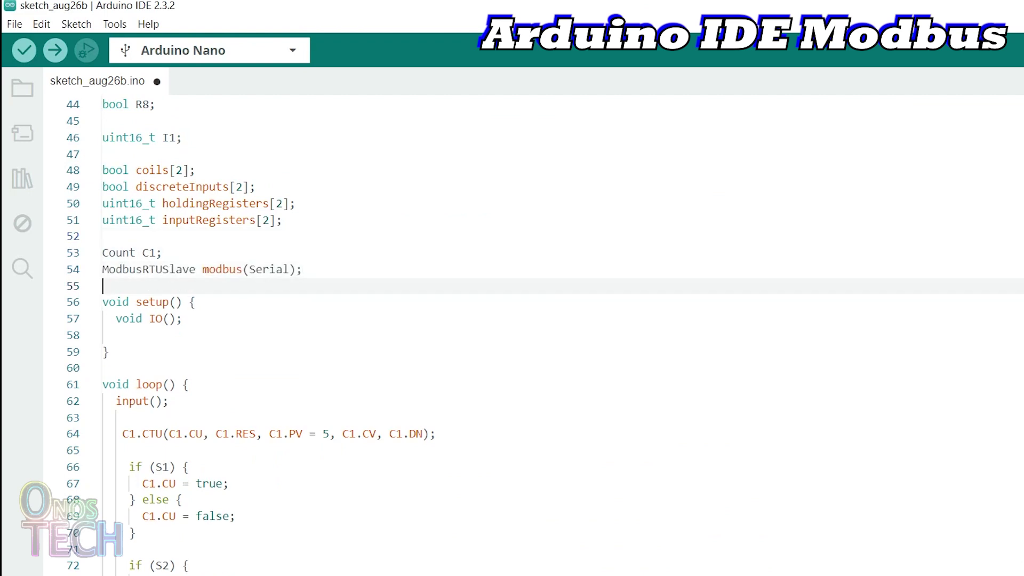
key("ctrl+s")
In setup(), add the register configure calls and modbus.begin(1, 115200)
key("Down")
key("Down")
key("Down")
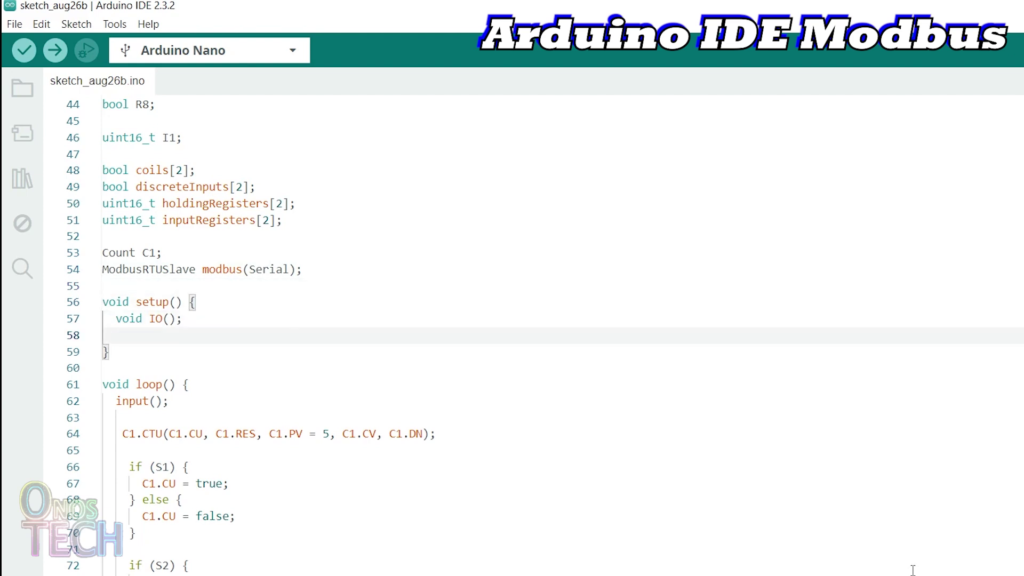
type("modbus.configureCoils(coils, 2);")
type("modbus.configureDiscreteInputs(discreteInputs, 2);")
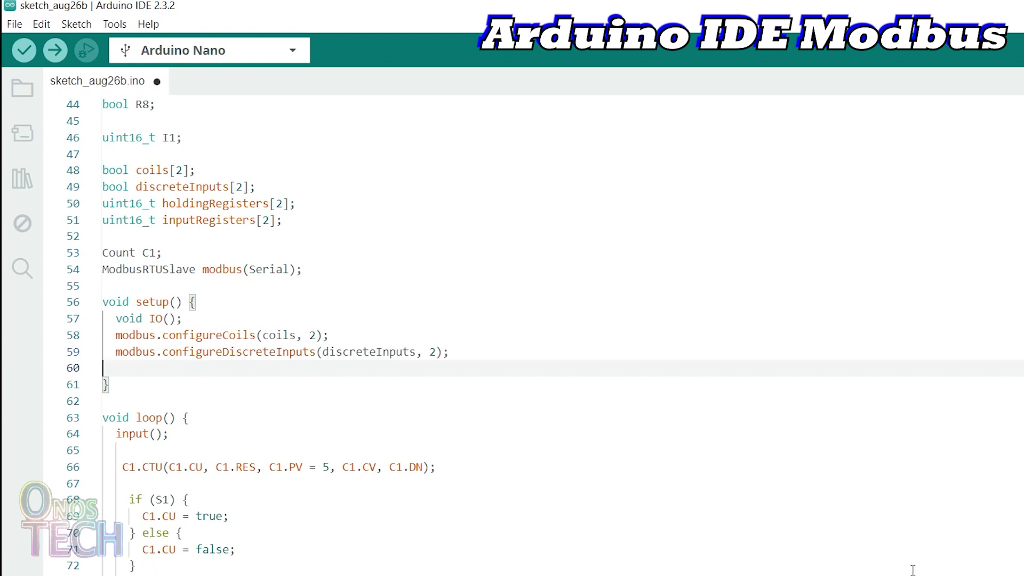
type("modbus.configureHoldingRegisters(holdingRegisters, 2);")
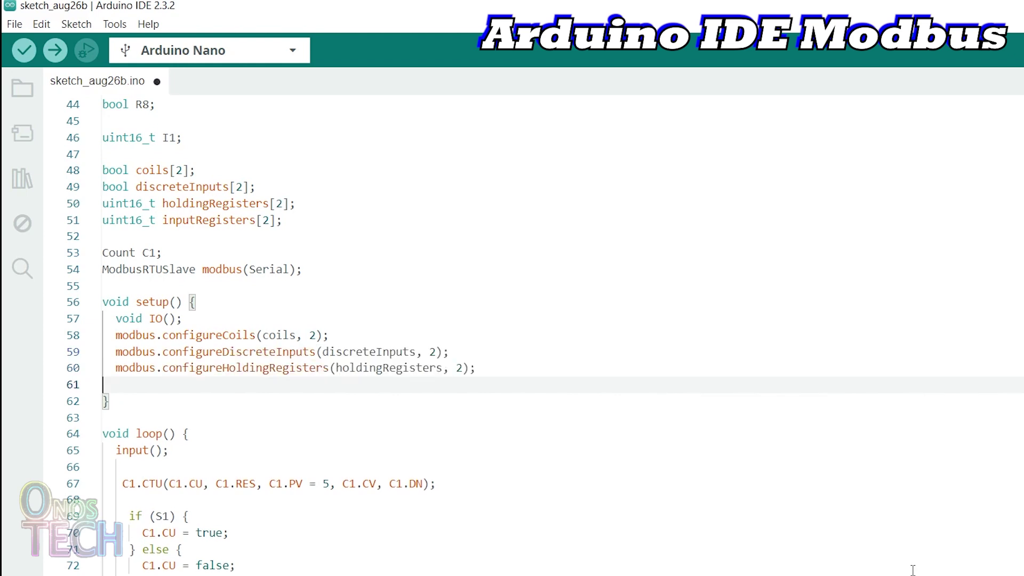
type("modbus.configureInputRegisters(inputRegisters, 2);")
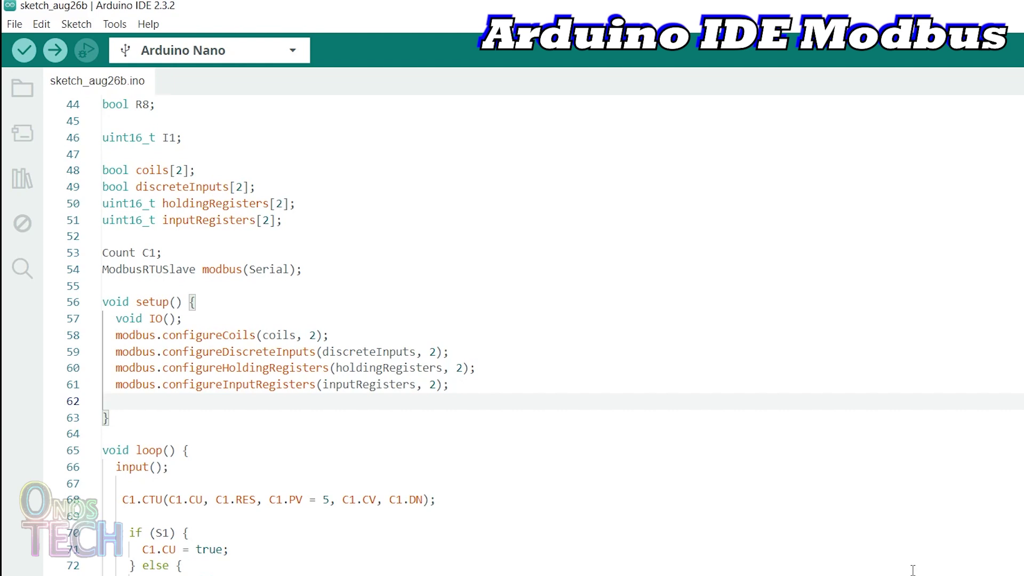
key("Return")
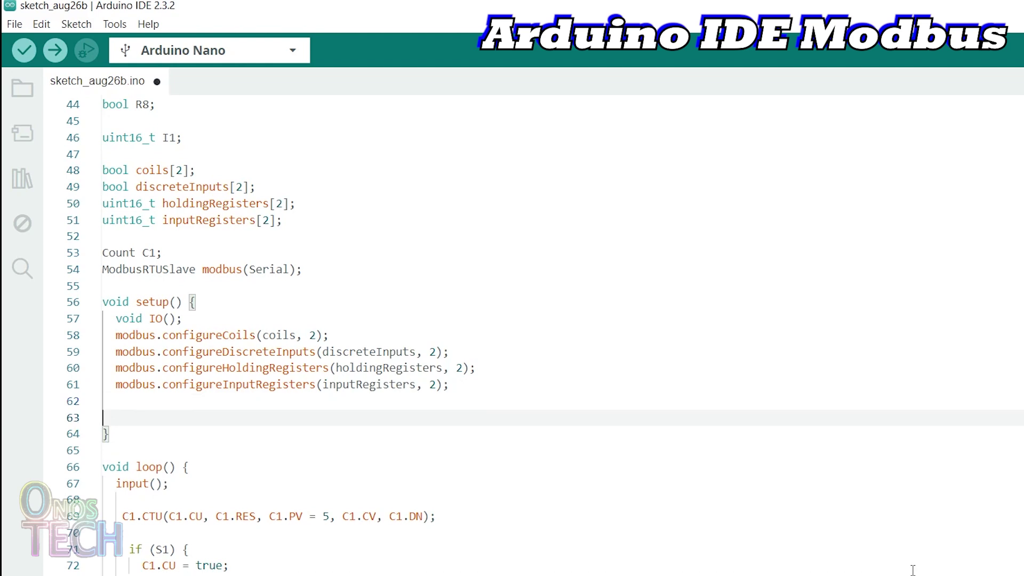
type("modbus.begin(1, 115200);")
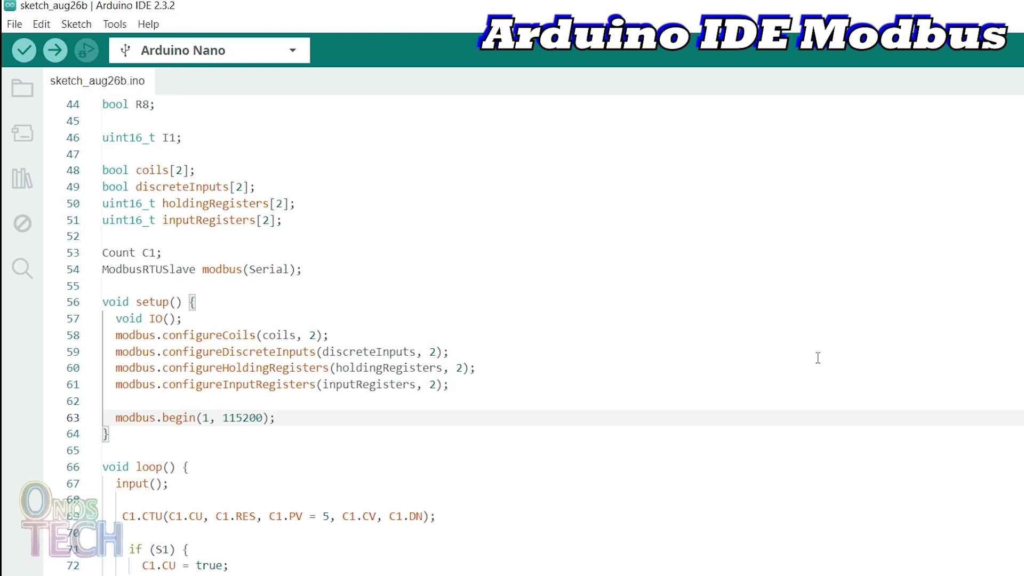
Replace the counter preset value 5 on line 69 with I1 and verify the sketch
left_click(324, 517)
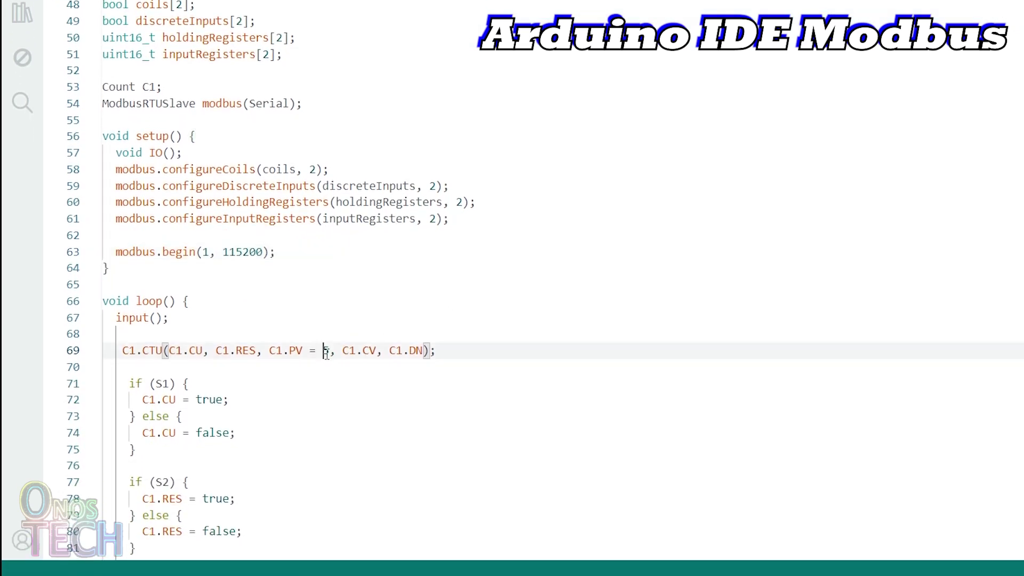
left_click_drag(324, 352, 329, 352)
type("I")
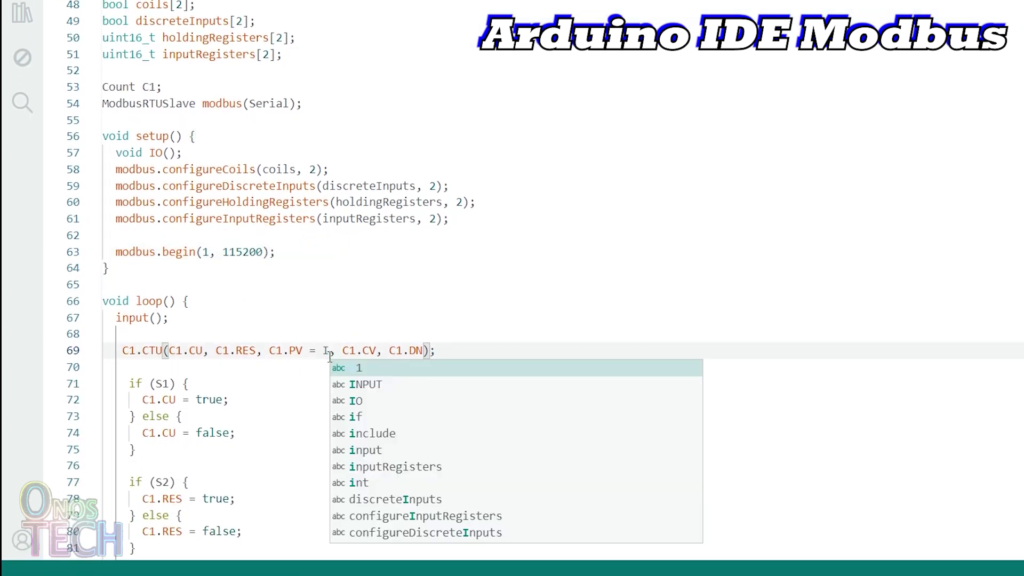
type("1")
left_click(451, 416)
key("ctrl+r")
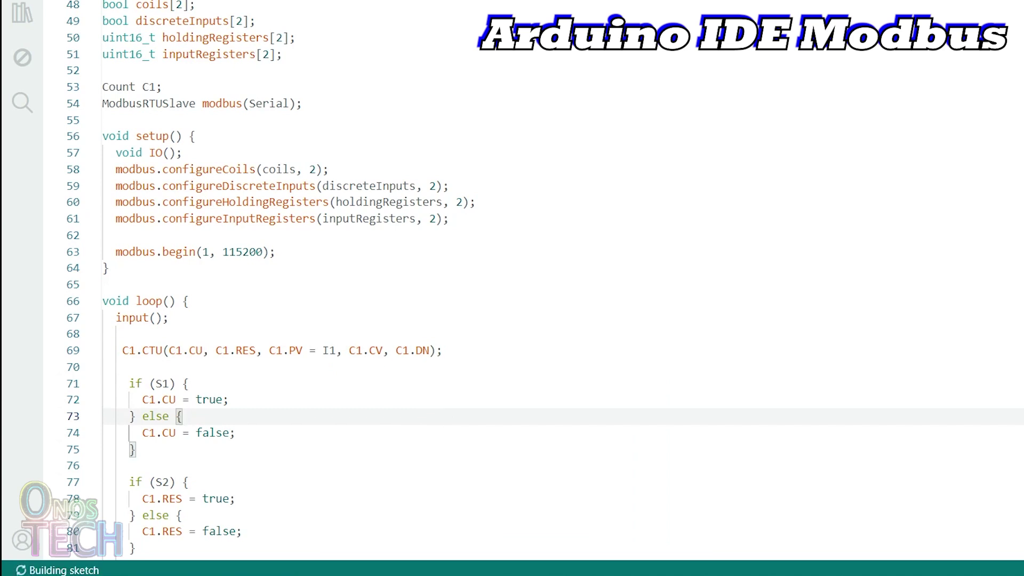
After the C1.DN check, map S1 and S2 to discreteInputs[0] and [1], and R1 to coils[0]
scroll(512, 288, "down", 10)
left_click(116, 195)
key("Return")
type("discreteInputs[0] = S1;")
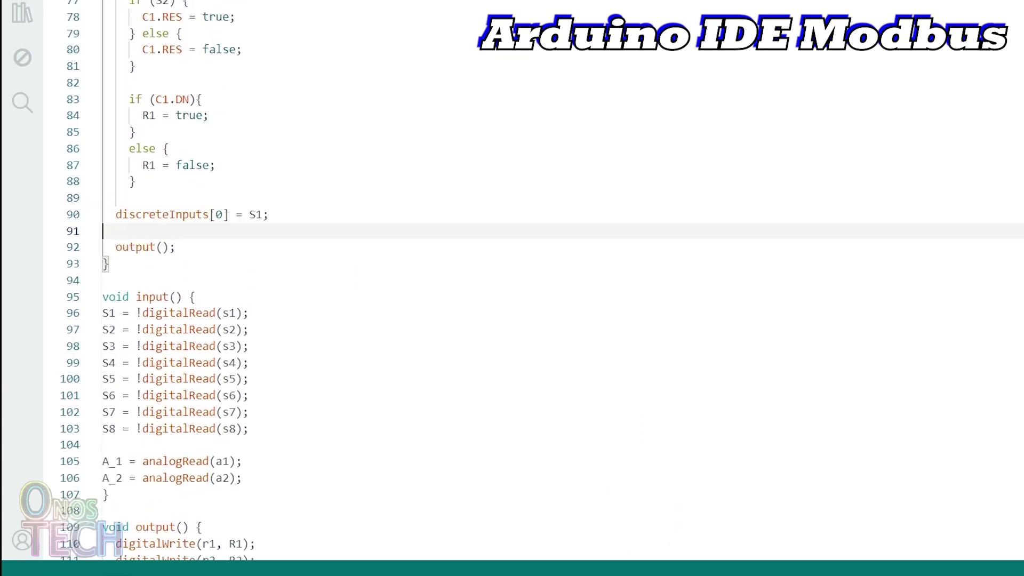
type("discreteInputs[1] = S2;")
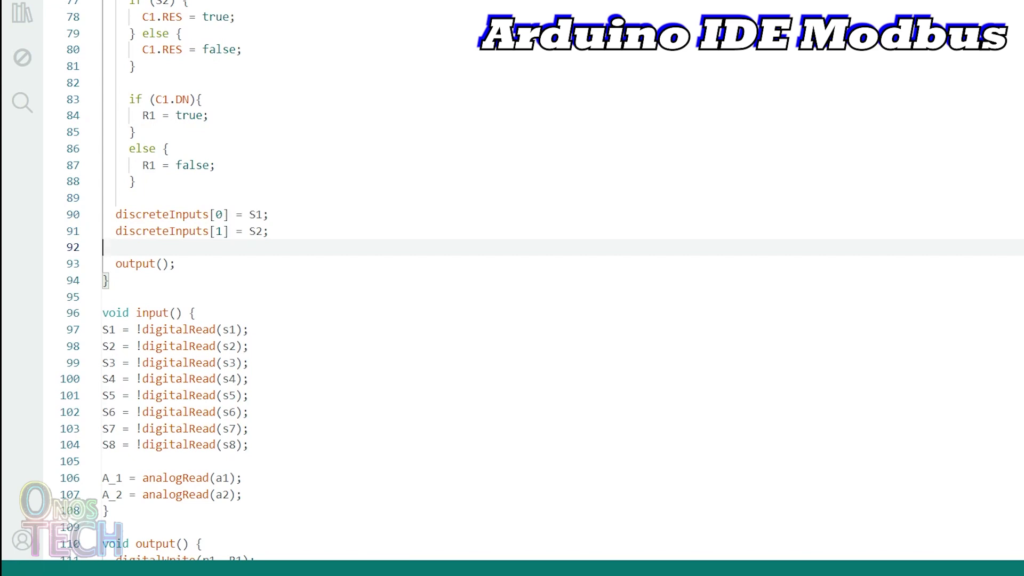
type("coils[0] = R1;")
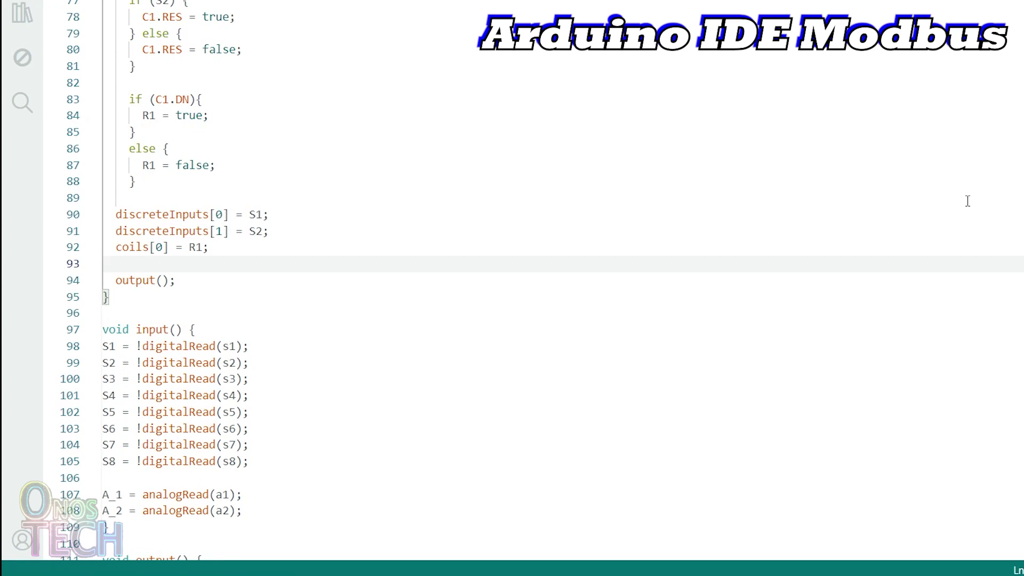
key("Return")
Add the holdingRegisters mappings for C1.PV and C1.CV and verify the sketch compiles
type("holdingRegisters[0] = C1.PV;")
type("holdingRegisters[1] = C1.CV;")
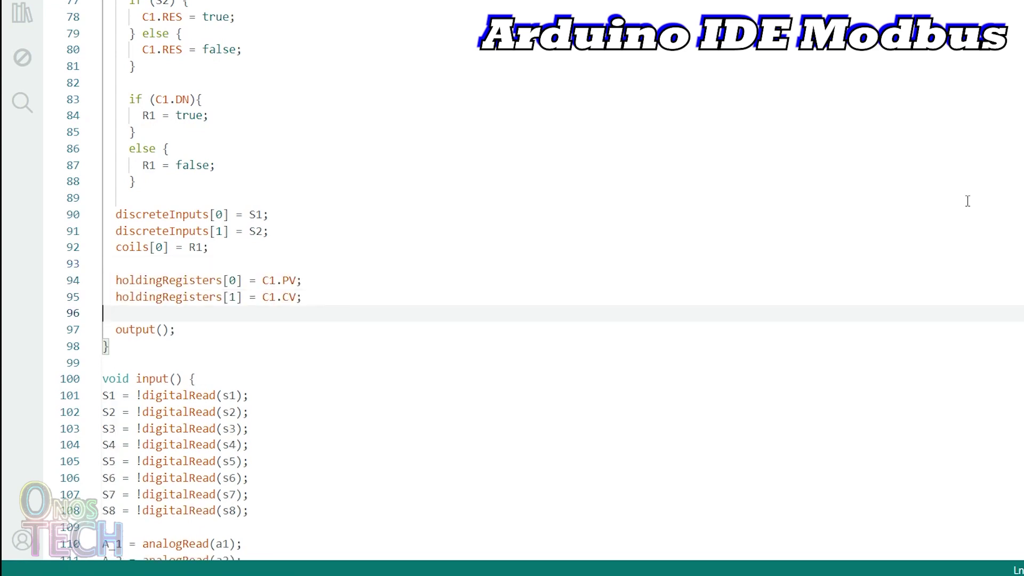
key("ctrl+r")
key("Return")
type("inputRegisters[0] = A_1;")
key("Return")
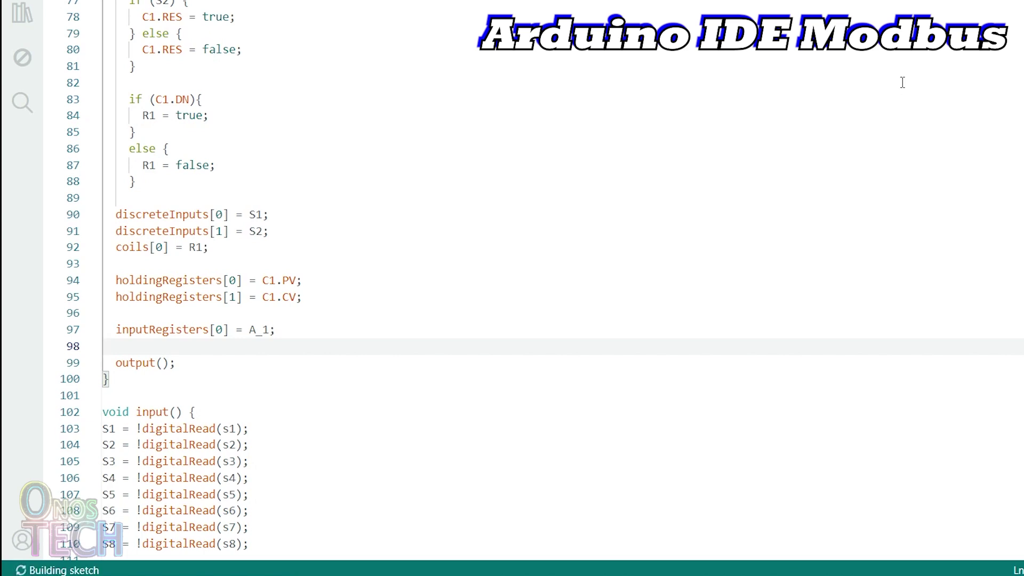
key("BackSpace")
key("BackSpace")
key("BackSpace")
key("BackSpace")
key("BackSpace")
key("BackSpace")
key("BackSpace")
key("BackSpace")
key("BackSpace")
key("BackSpace")
key("BackSpace")
key("BackSpace")
key("BackSpace")
key("BackSpace")
key("BackSpace")
key("BackSpace")
key("BackSpace")
key("BackSpace")
key("BackSpace")
key("BackSpace")
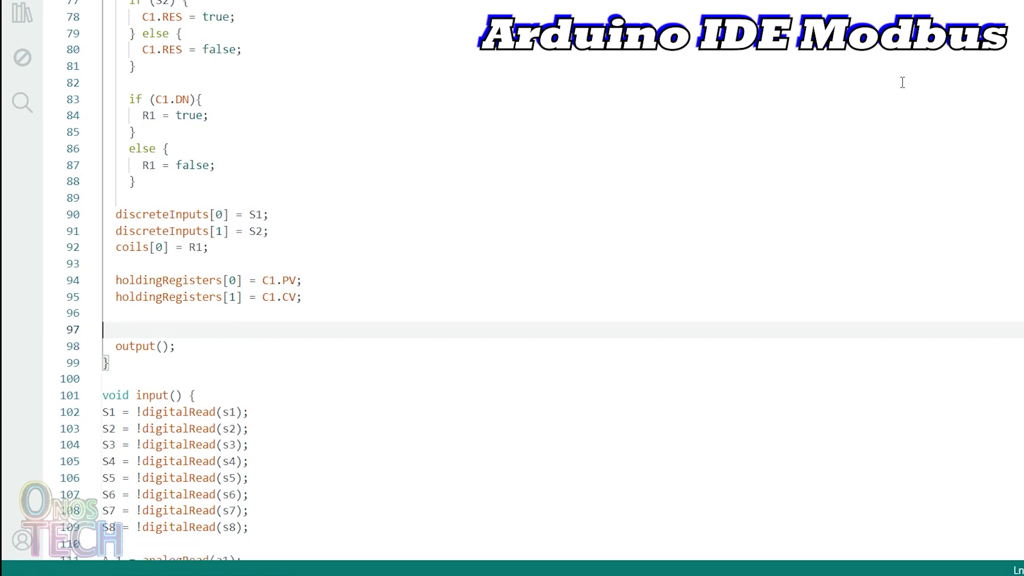
key("BackSpace")
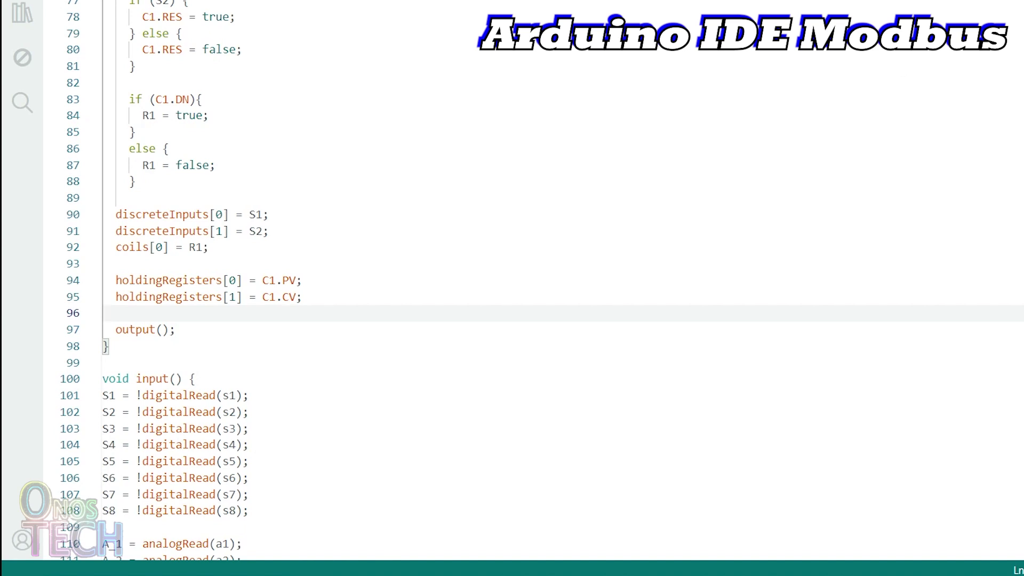
Add modbus.poll(); and I1 = holdingRegisters[0]; to the loop
key("Return")
type("modbus.poll();")
key("Return")
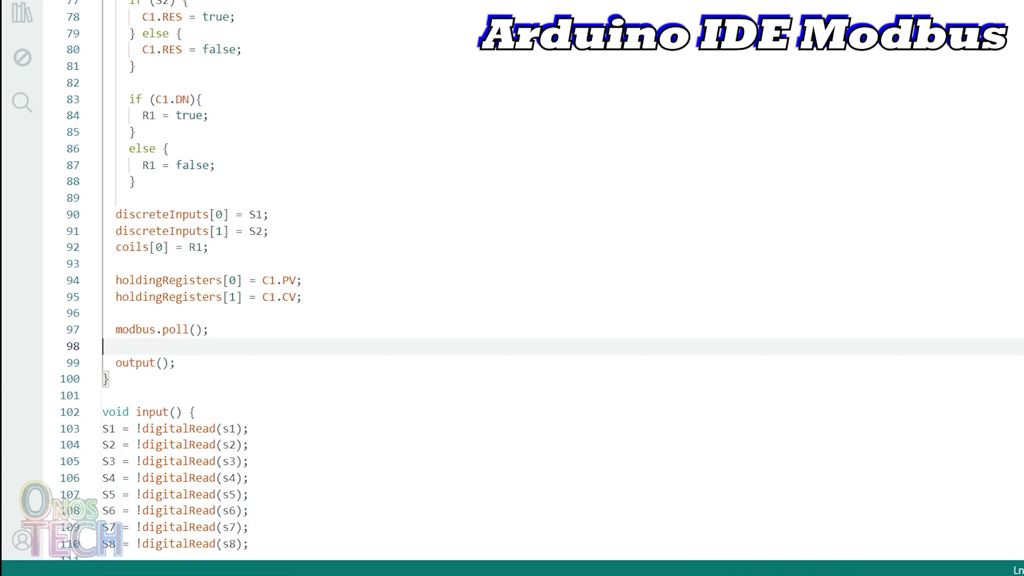
key("Return")
type("I1 = holdingRegisters[0];")
key("Return")
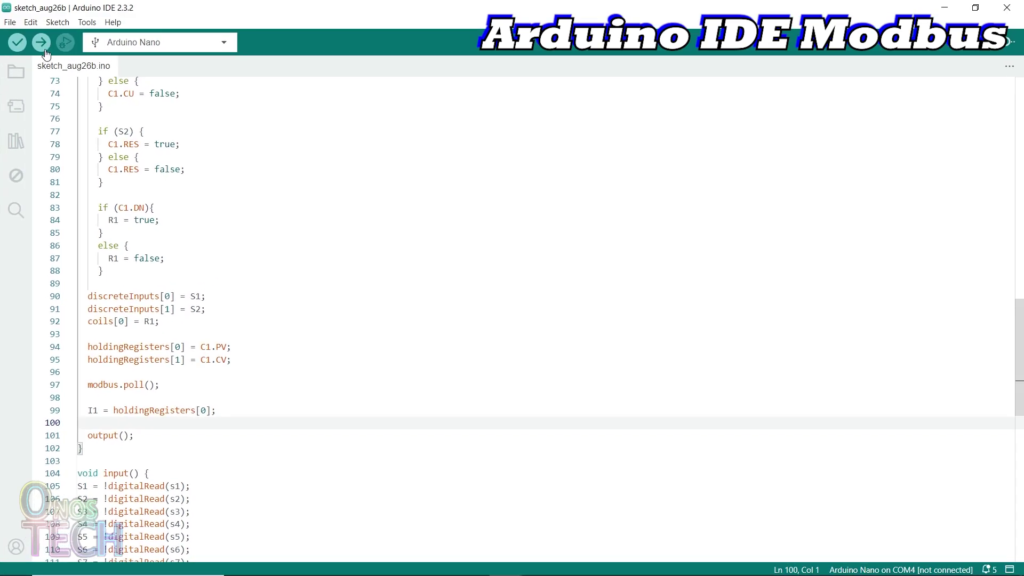
Upload the Modbus sketch to the Arduino Nano
left_click(45, 47)
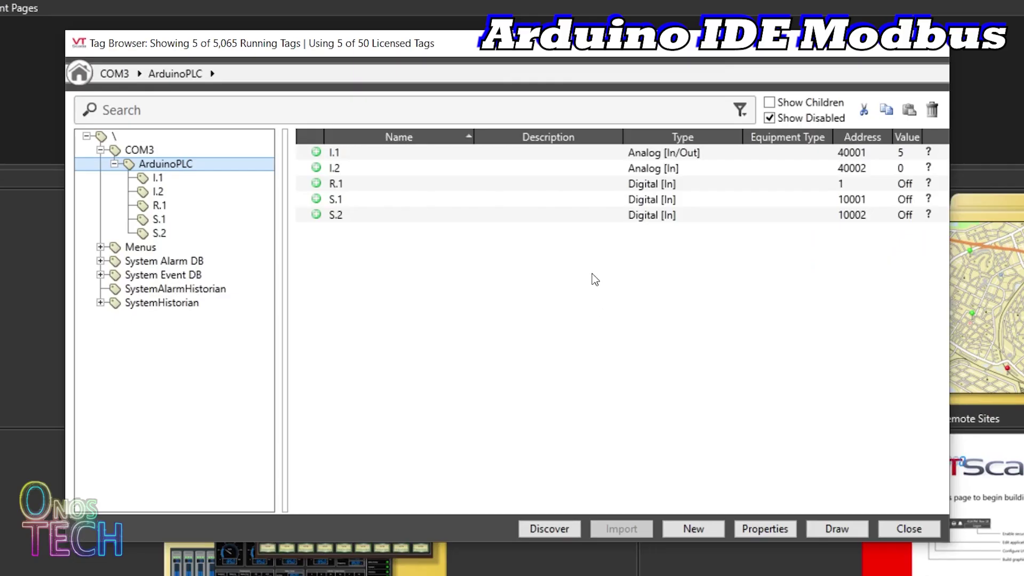
Draw a Round Chrome indicator lamp for the R.1 tag on the Overview page
right_click(563, 184)
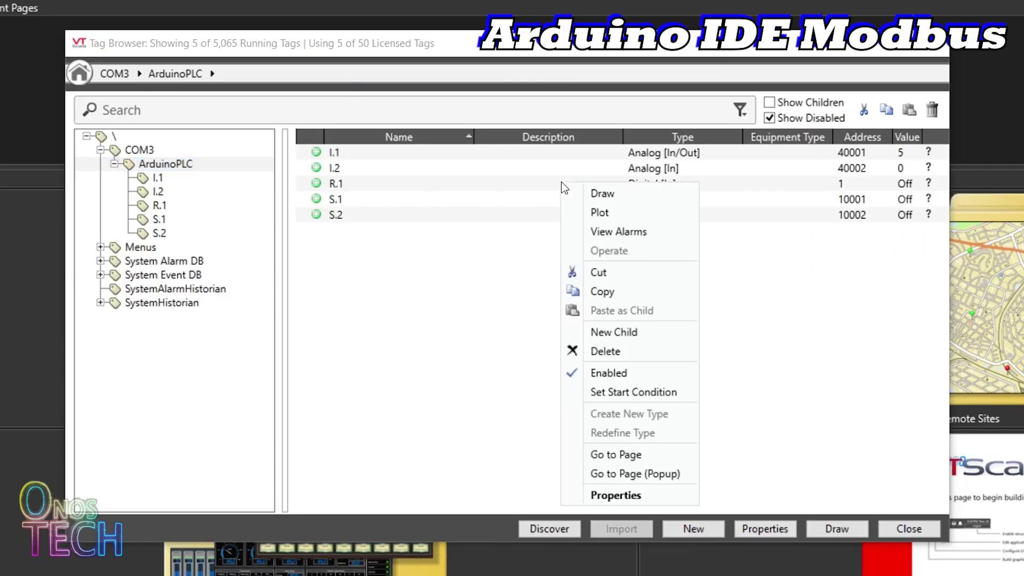
left_click(592, 197)
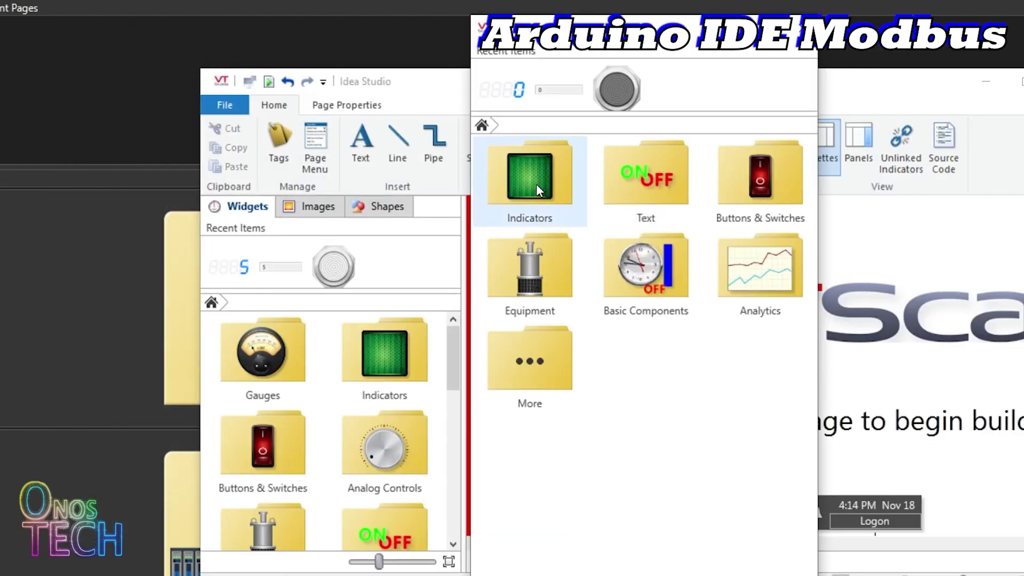
left_click(537, 185)
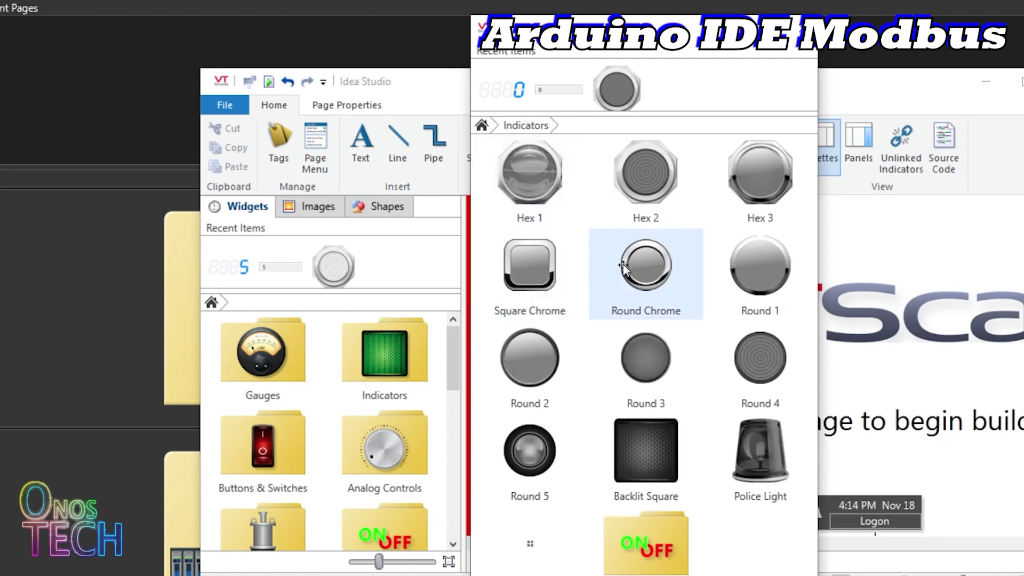
left_click_drag(625, 267, 729, 224)
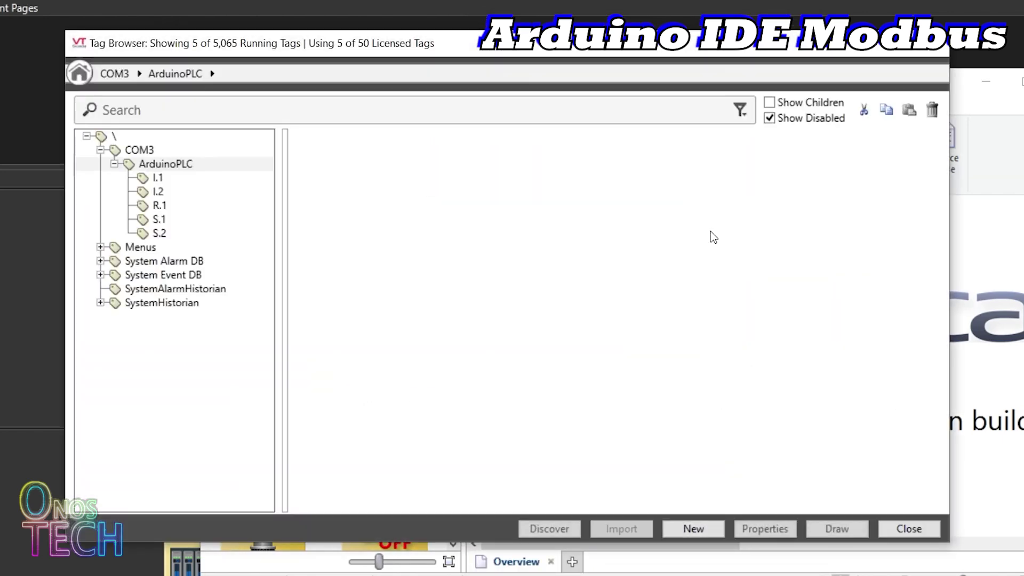
Add a String Entry text box for the I.1 tag
right_click(670, 155)
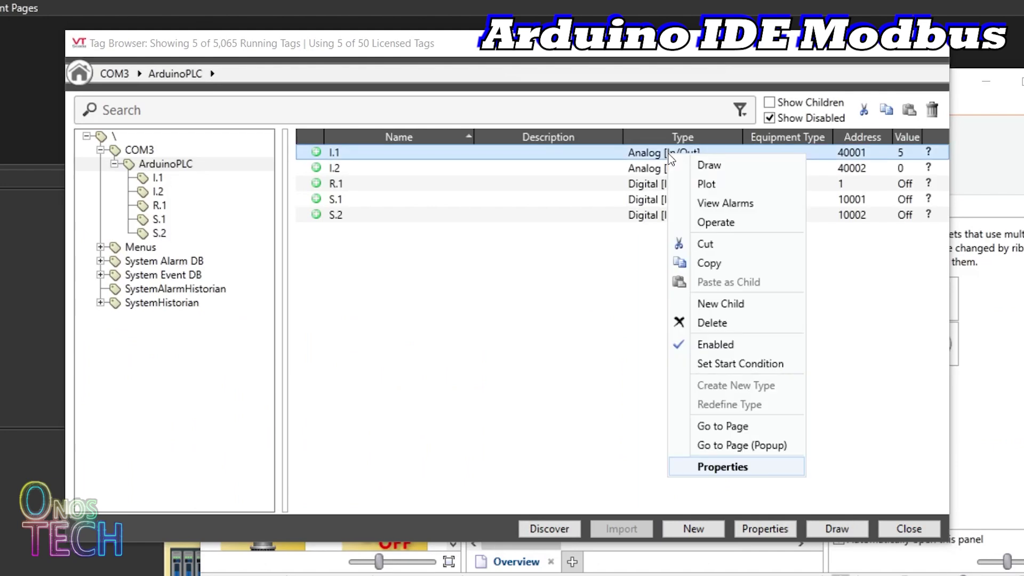
left_click(680, 164)
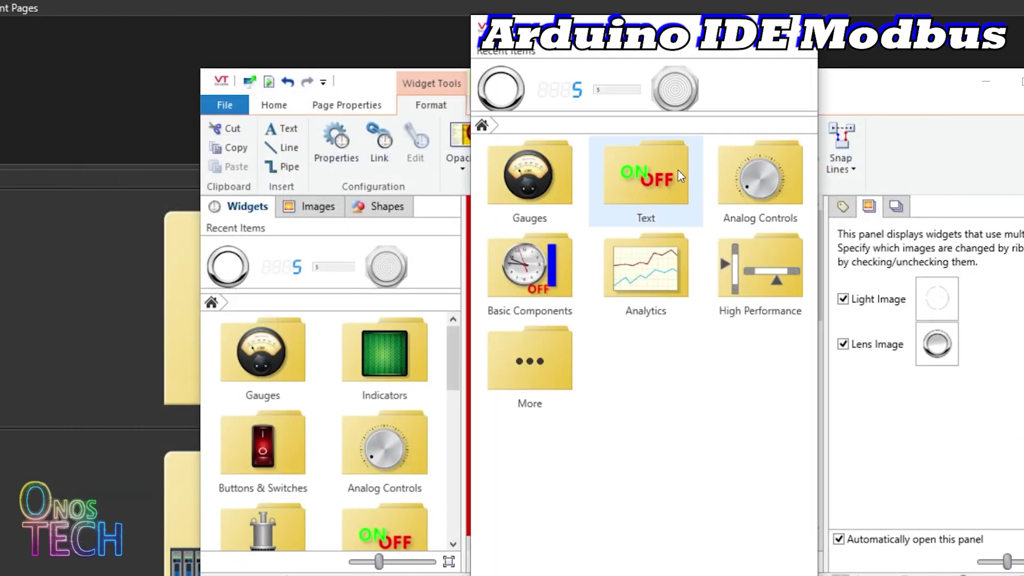
left_click(677, 175)
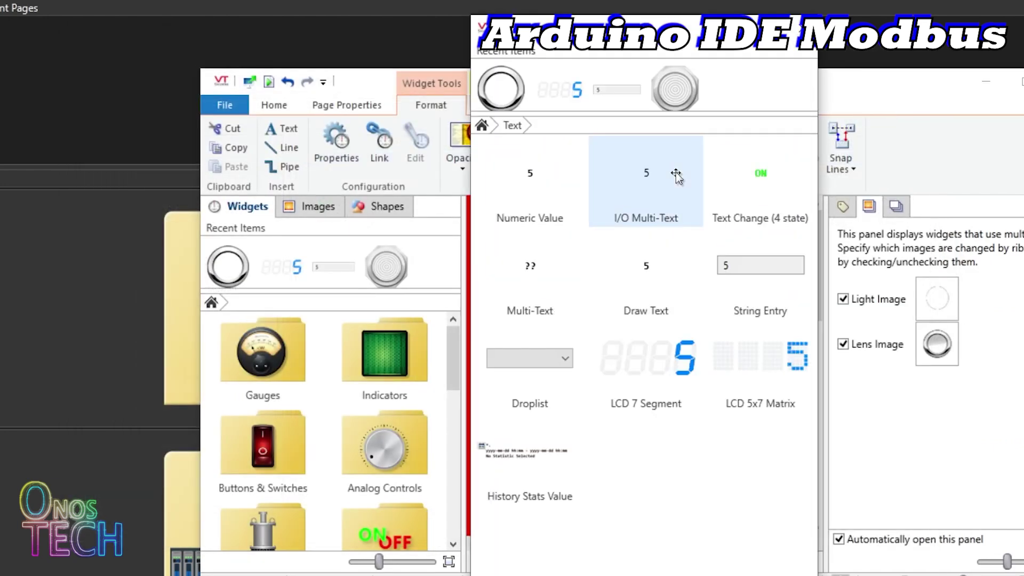
left_click(760, 267)
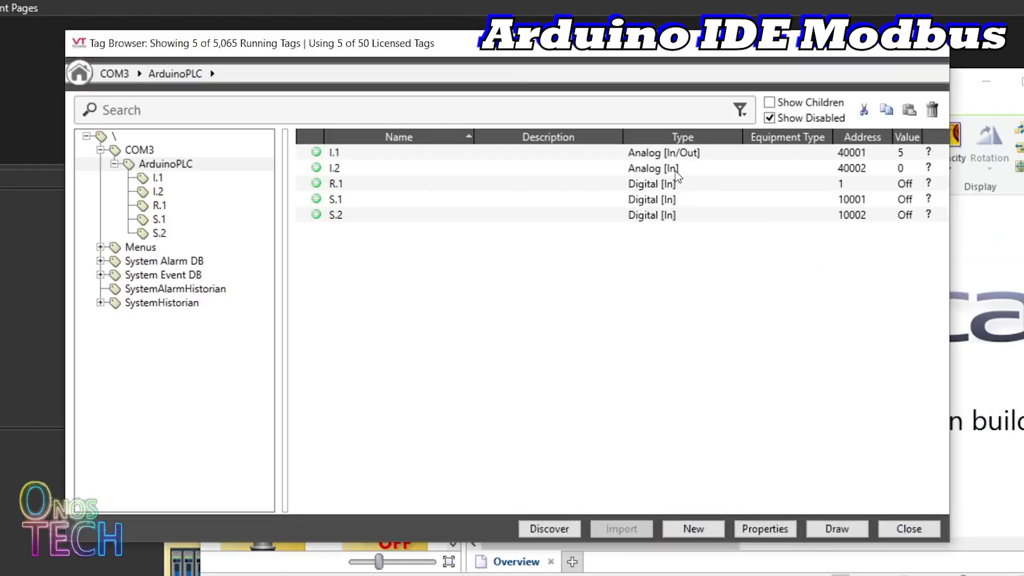
Place an LCD 7 Segment display for I.2 beside the entry box
right_click(676, 175)
left_click(688, 180)
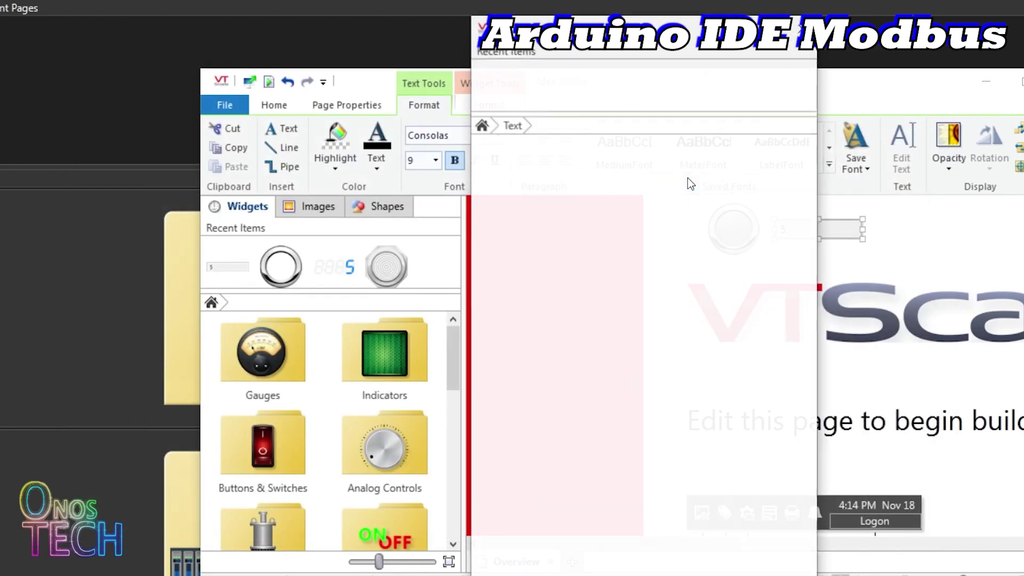
left_click_drag(645, 363, 949, 229)
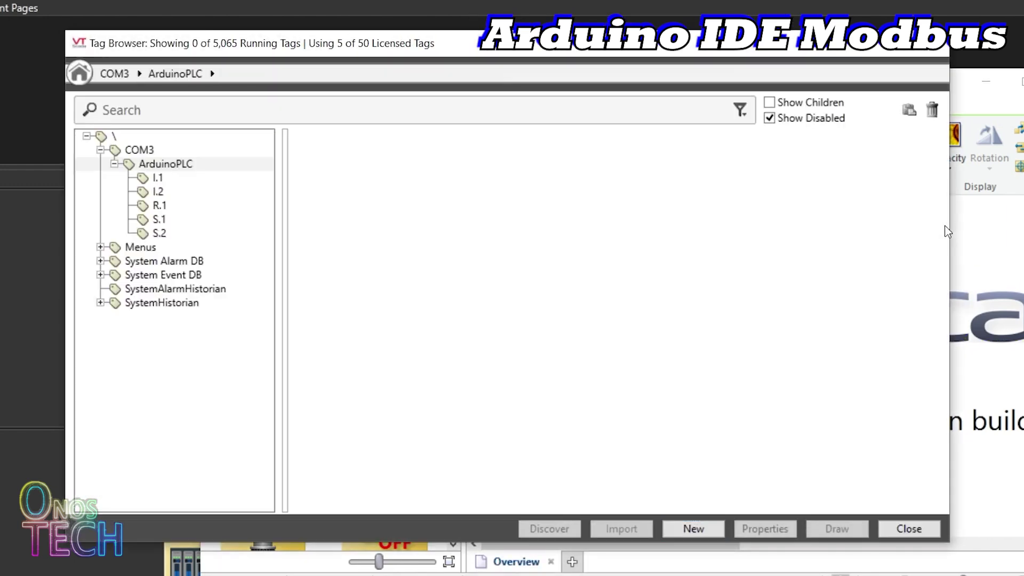
Delete the default logo, text and security panel, and move the lamp, entry box and LCD display into a column
left_click(931, 48)
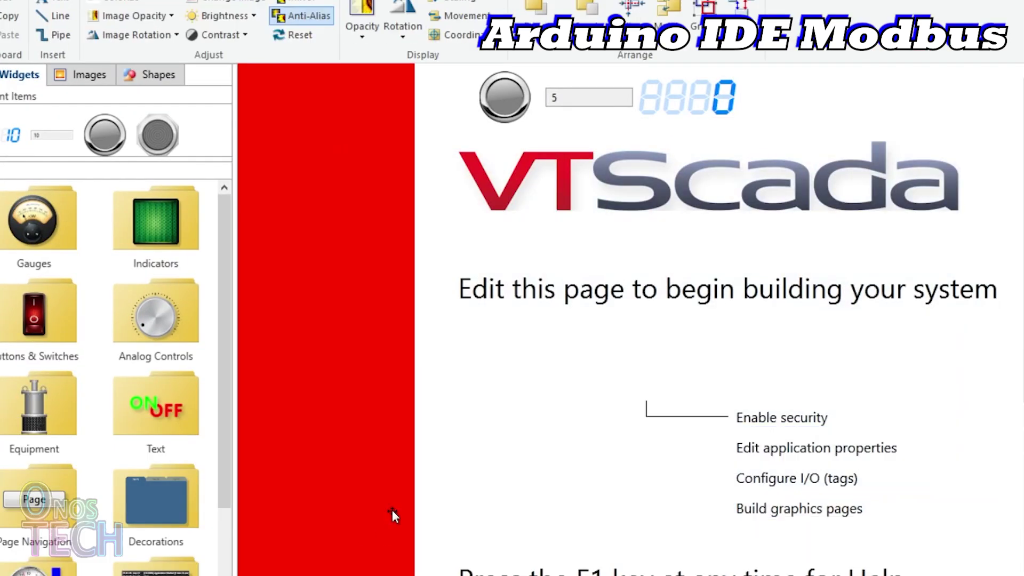
key("Delete")
key("Delete")
key("Delete")
key("Delete")
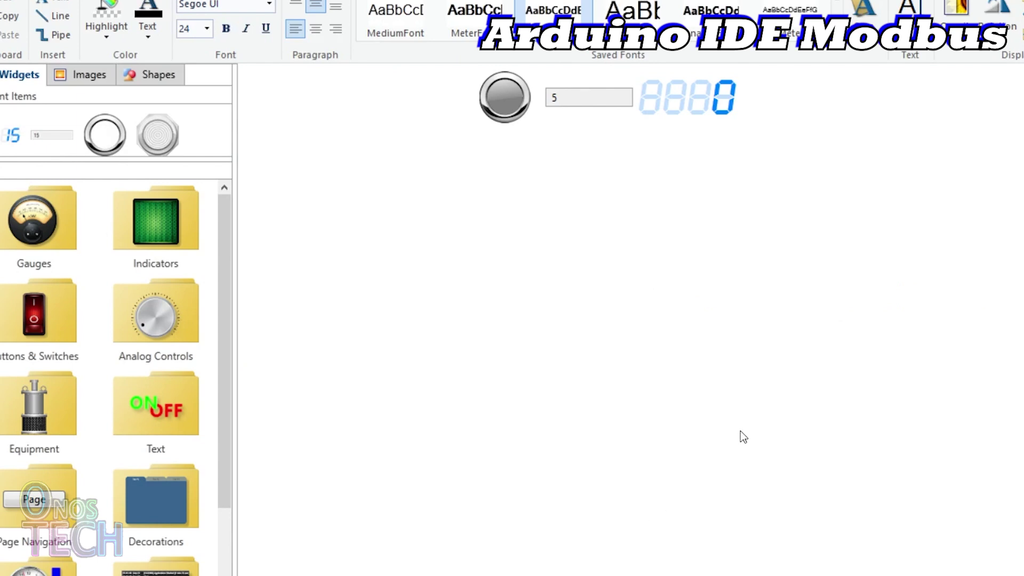
left_click_drag(502, 104, 400, 120)
left_click_drag(586, 98, 329, 191)
left_click_drag(669, 96, 363, 260)
Align the entry box and LCD display under the lamp and title the entry COUNTER PRESET
left_click_drag(331, 190, 401, 190)
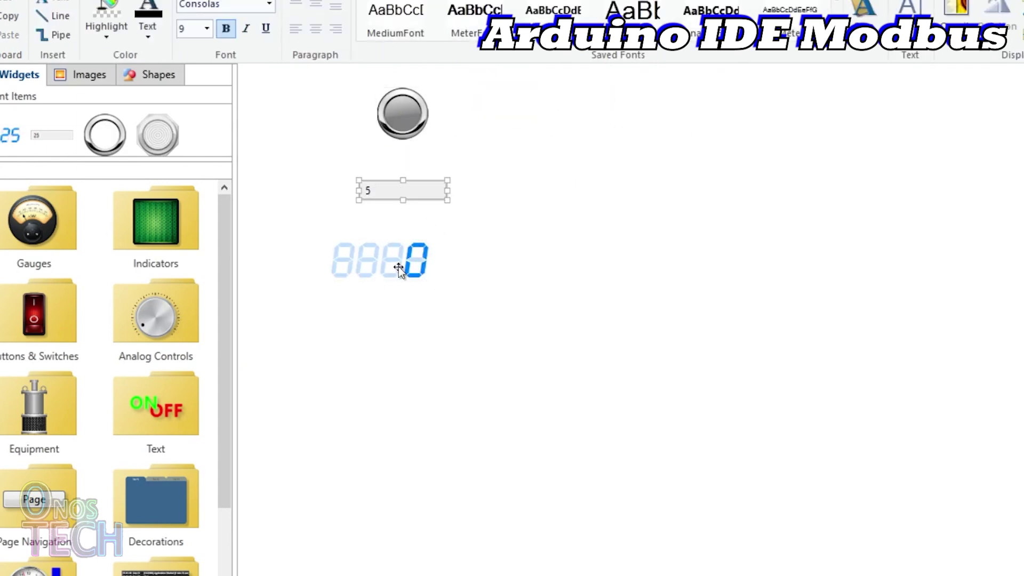
left_click_drag(398, 267, 424, 258)
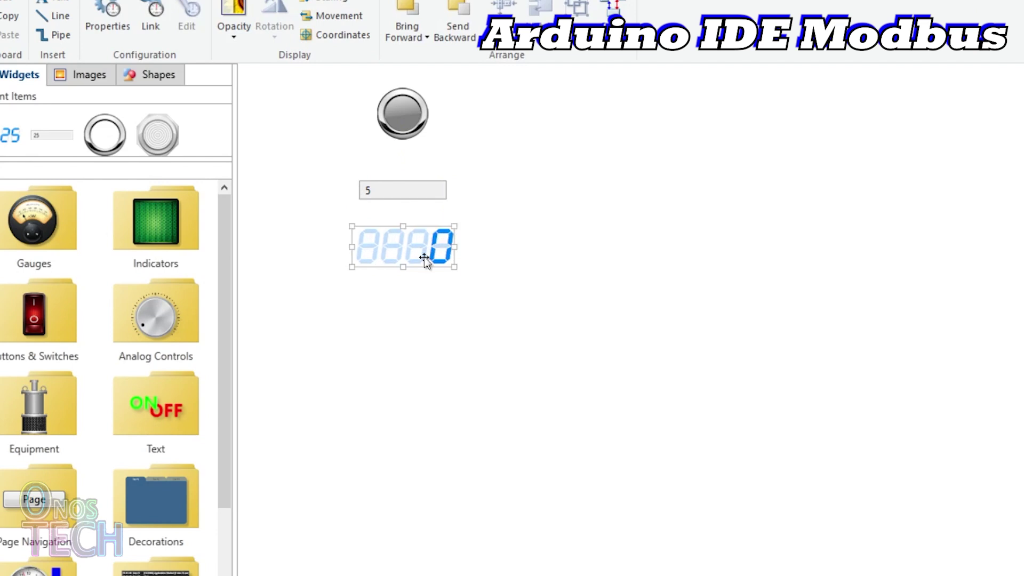
double_click(403, 189)
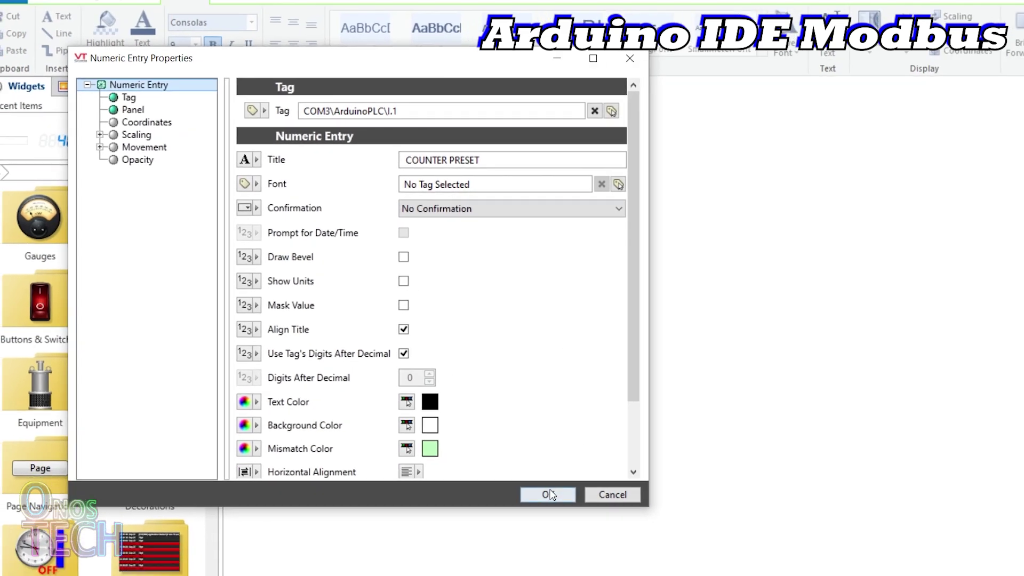
left_click(599, 528)
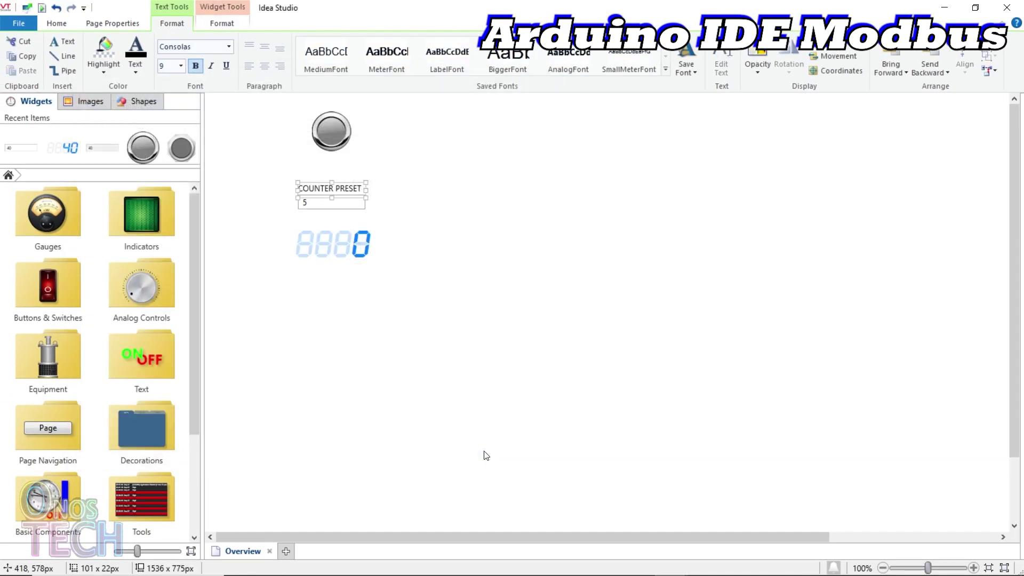
Close Idea Studio and open the running Overview page
left_click(1010, 7)
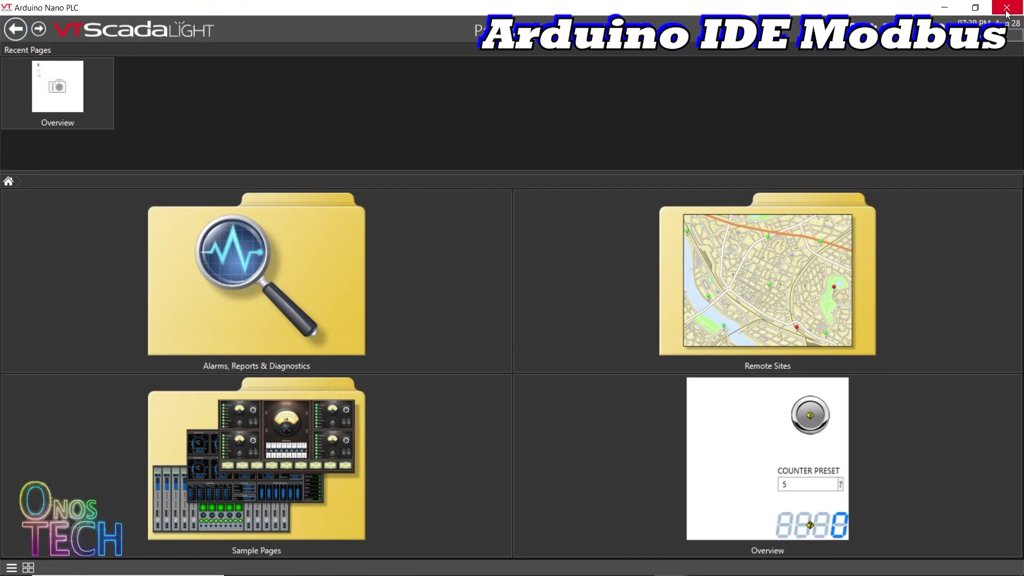
left_click(761, 439)
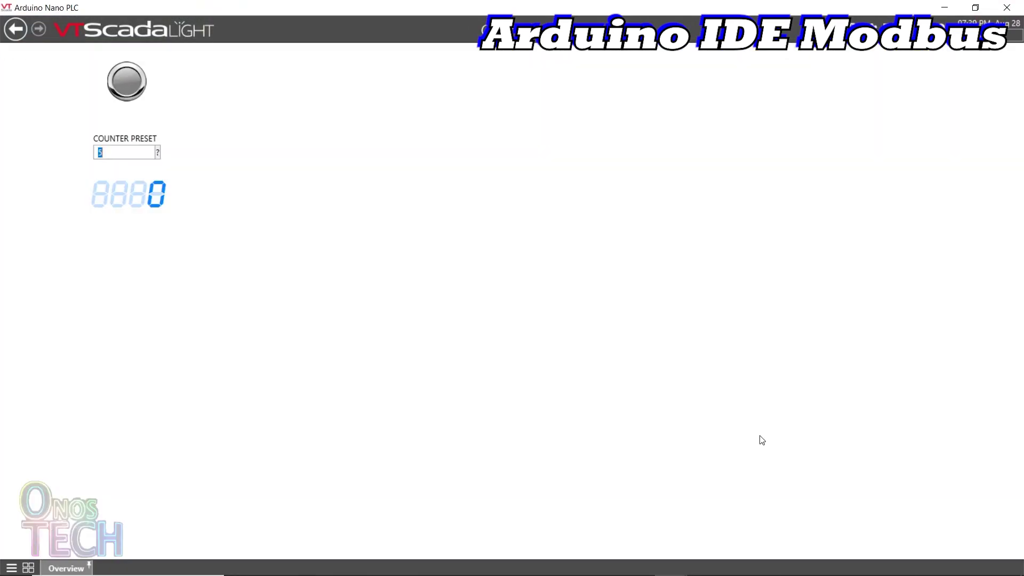